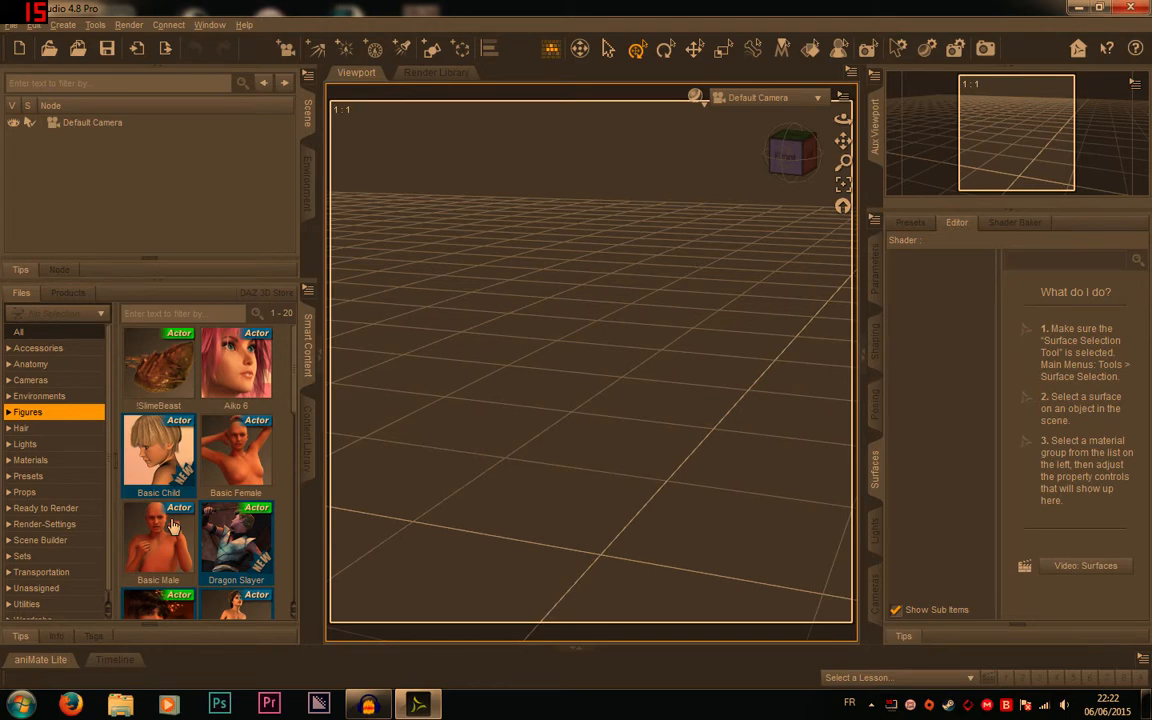
Load the Basic Male figure into the scene and select its left collar.
{"action": "double_click", "coordinate": [173, 527]}
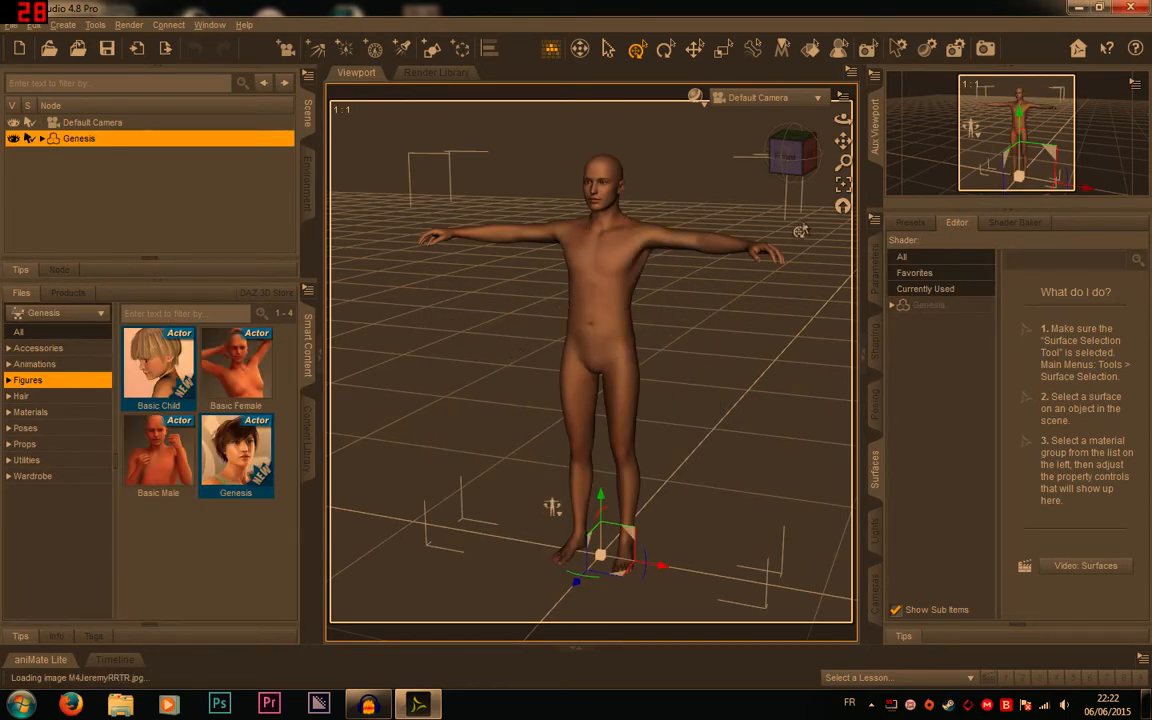
{"action": "left_click_drag", "start_coordinate": [776, 155], "coordinate": [718, 196]}
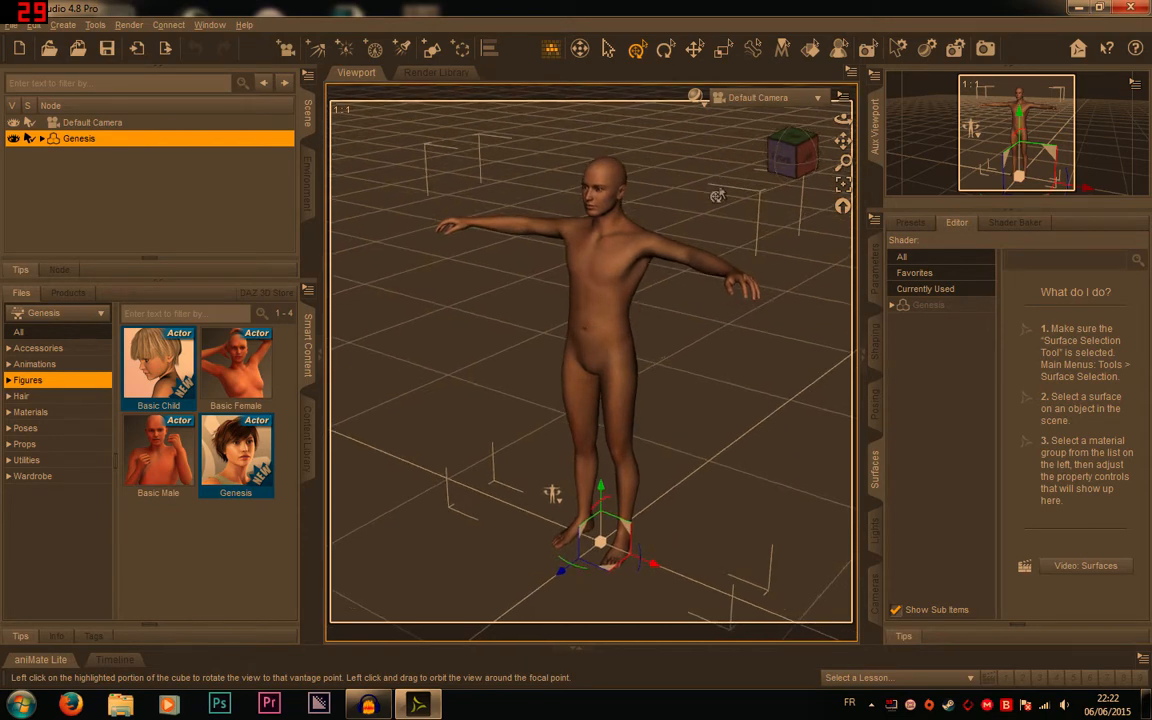
{"action": "right_click", "coordinate": [653, 250]}
{"action": "left_click", "coordinate": [755, 277]}
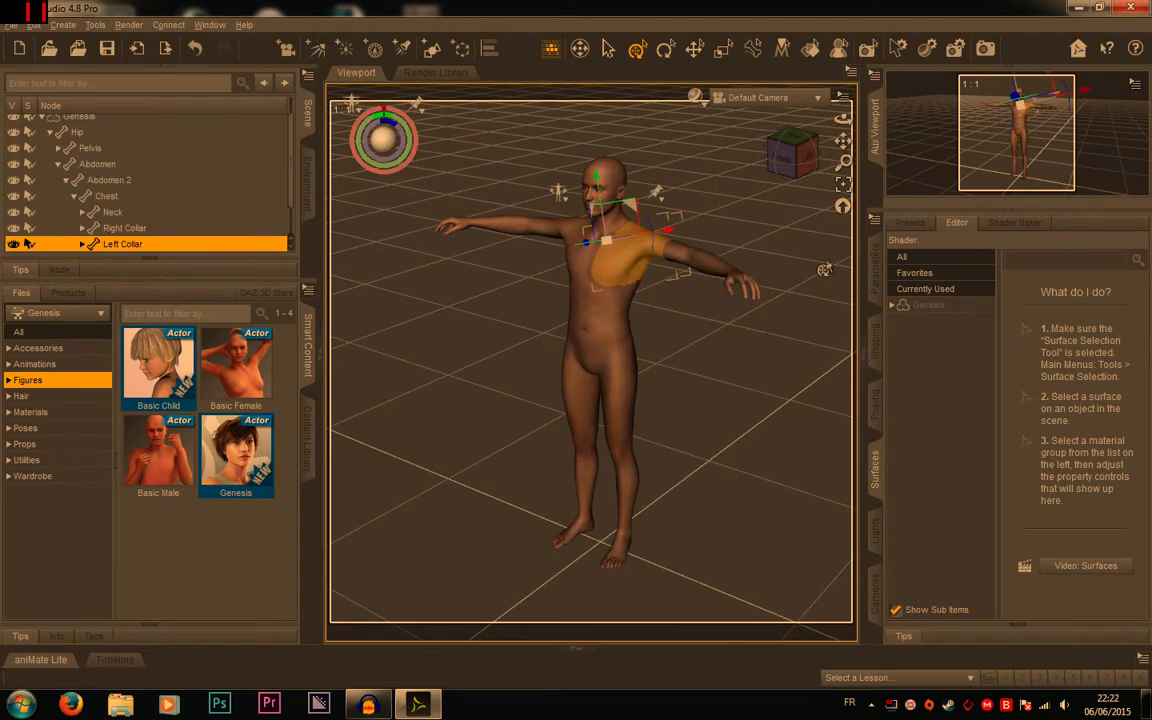
Try to pose the left collar directly in the viewport and undo the change.
{"action": "mouse_move", "coordinate": [651, 238]}
{"action": "left_mouse_down"}
{"action": "mouse_move", "coordinate": [633, 211]}
{"action": "mouse_move", "coordinate": [650, 252]}
{"action": "left_mouse_up"}
{"action": "left_click_drag", "start_coordinate": [843, 141], "coordinate": [820, 134]}
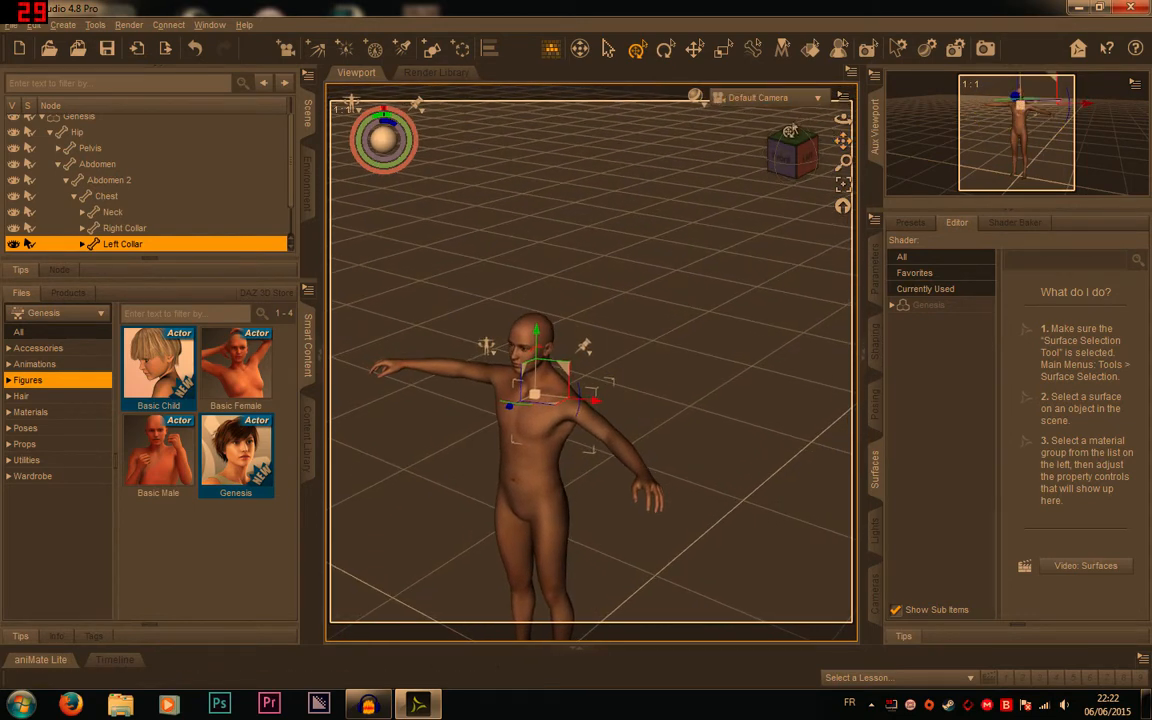
{"action": "key", "text": "ctrl+z"}
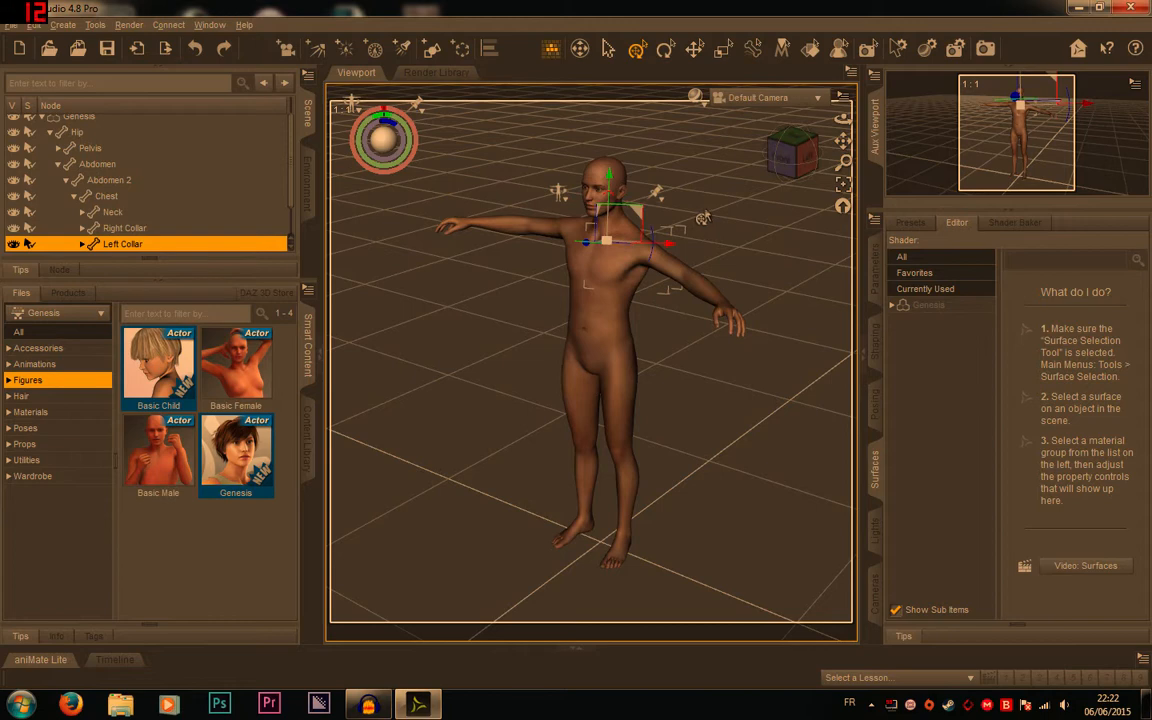
Switch the viewport from the Default Camera to the Perspective View.
{"action": "left_click", "coordinate": [745, 97]}
{"action": "left_click", "coordinate": [760, 97]}
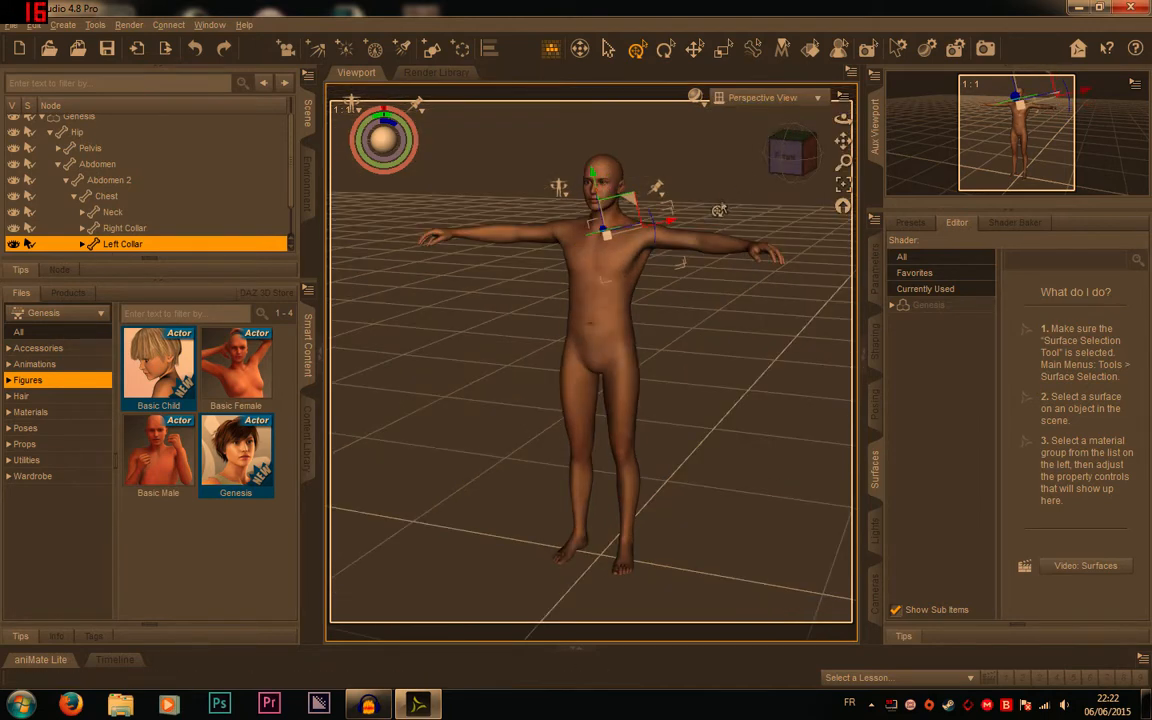
{"action": "left_click_drag", "start_coordinate": [843, 118], "coordinate": [778, 122]}
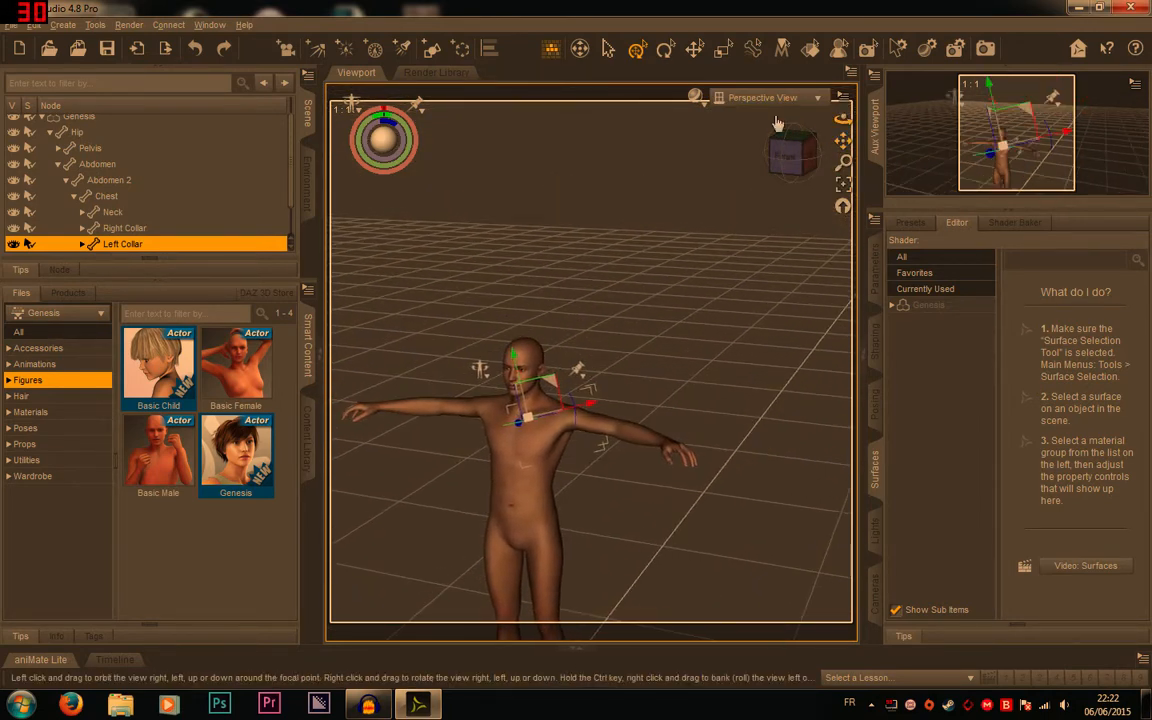
{"action": "scroll", "coordinate": [607, 492], "scroll_direction": "up", "scroll_amount": 2}
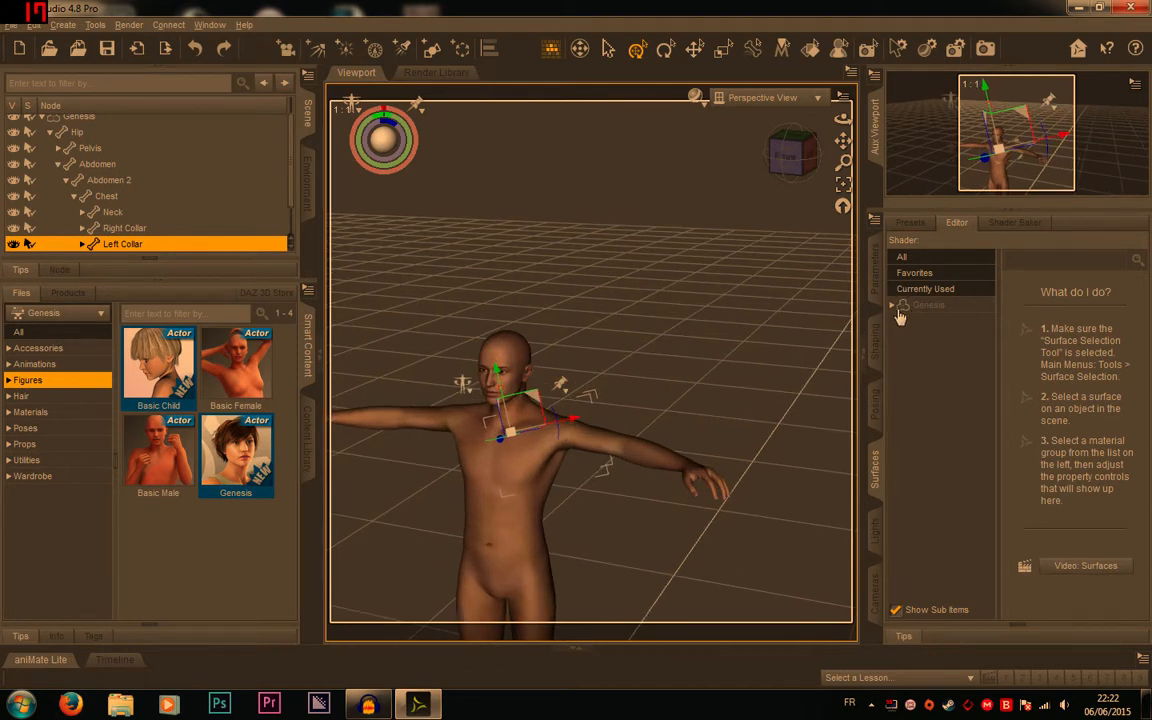
Show the left collar's transform parameters and set its Bend to about 34.
{"action": "left_click", "coordinate": [877, 262]}
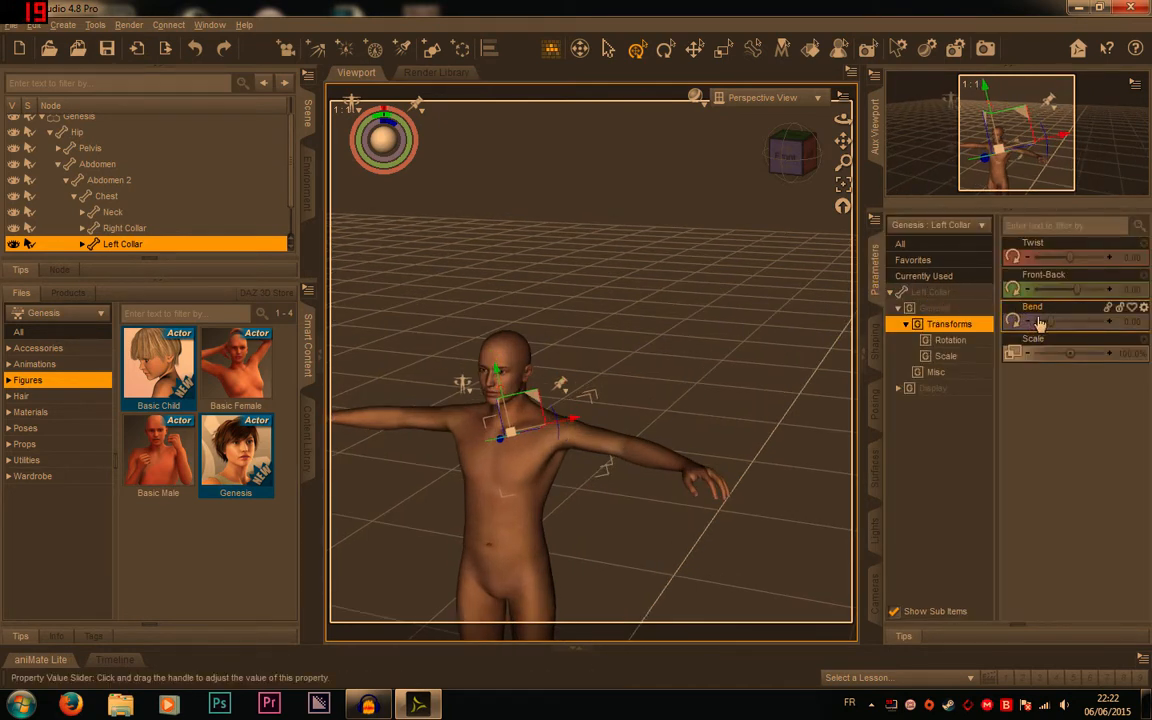
{"action": "left_click_drag", "start_coordinate": [1050, 320], "coordinate": [1098, 322]}
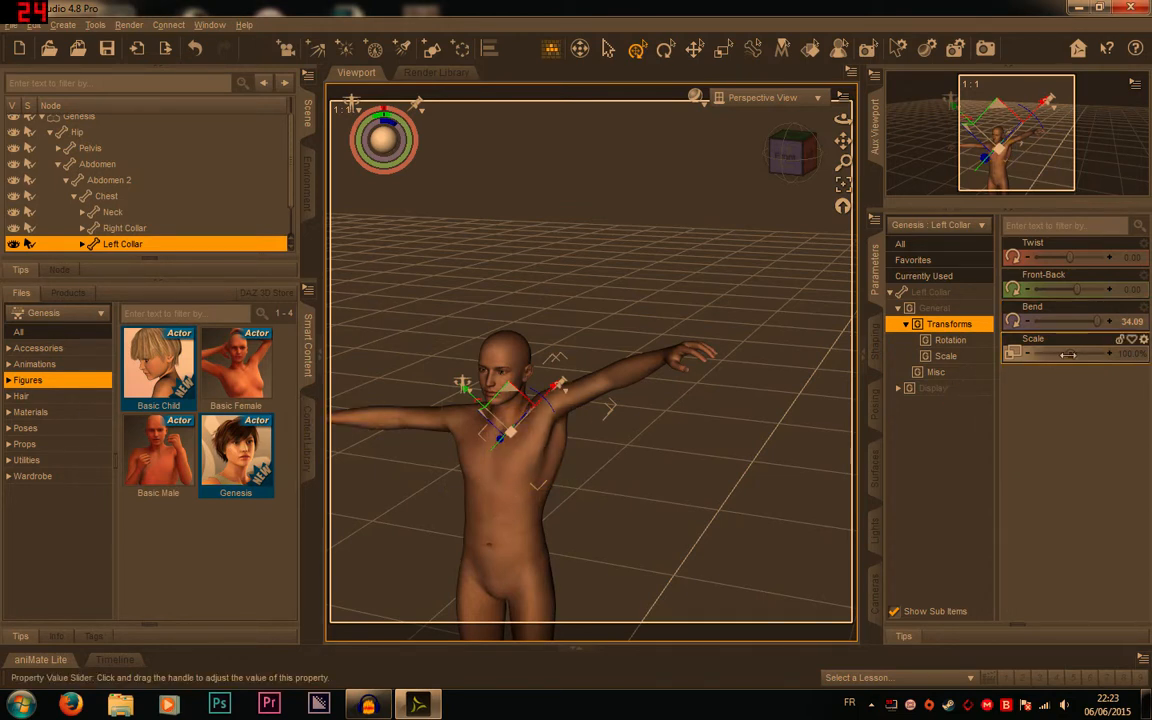
Enlarge the left collar's Scale to about 1311% and reset it to its default.
{"action": "left_click_drag", "start_coordinate": [1070, 353], "coordinate": [1106, 353]}
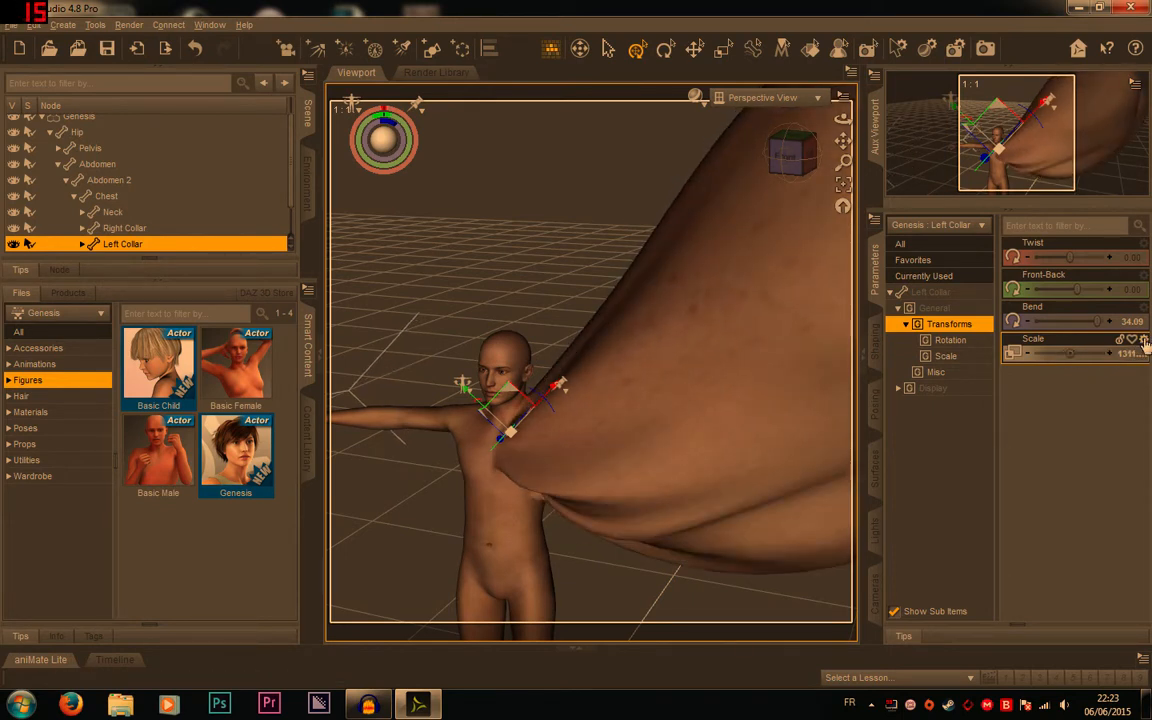
{"action": "left_click", "coordinate": [1145, 343]}
{"action": "left_click", "coordinate": [985, 381]}
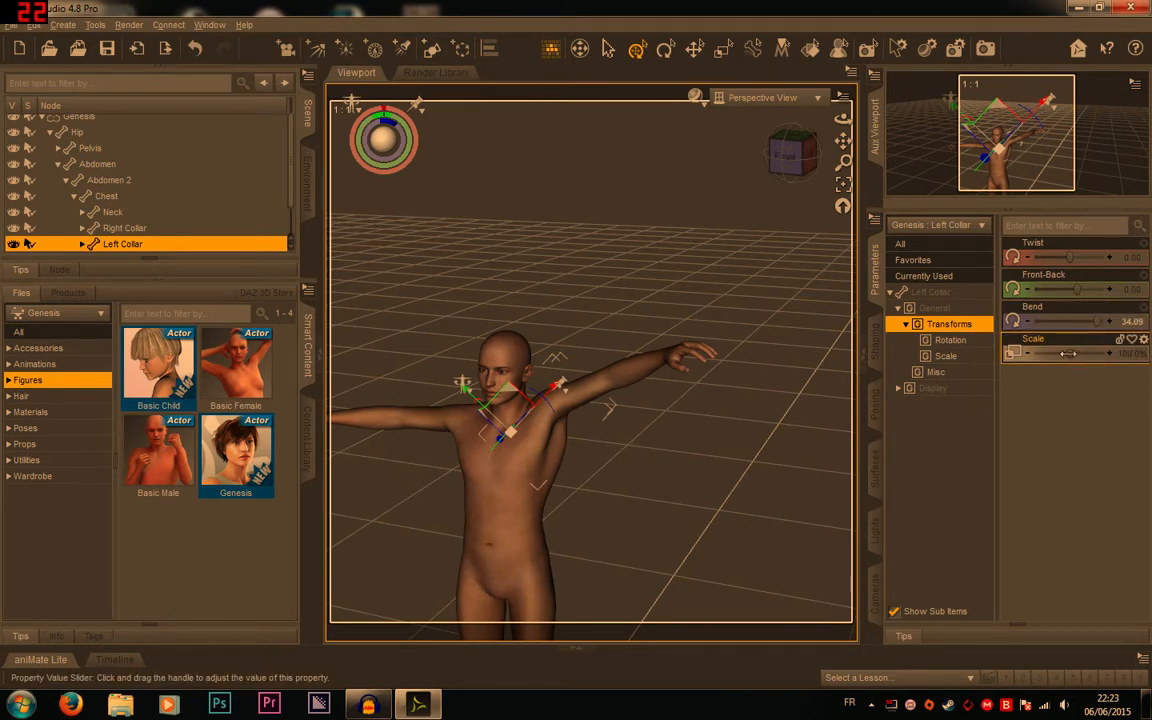
{"action": "mouse_move", "coordinate": [1083, 344]}
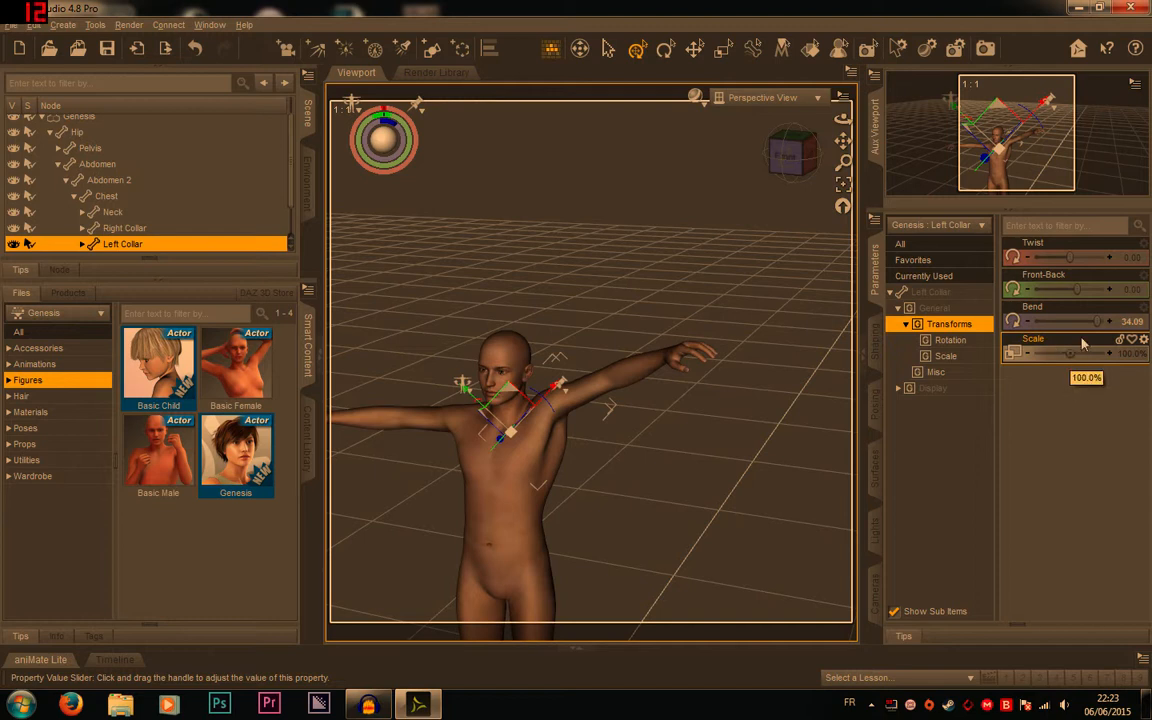
Turn off Use Limits in the parameter settings of the left collar's Bend.
{"action": "left_click", "coordinate": [1143, 307]}
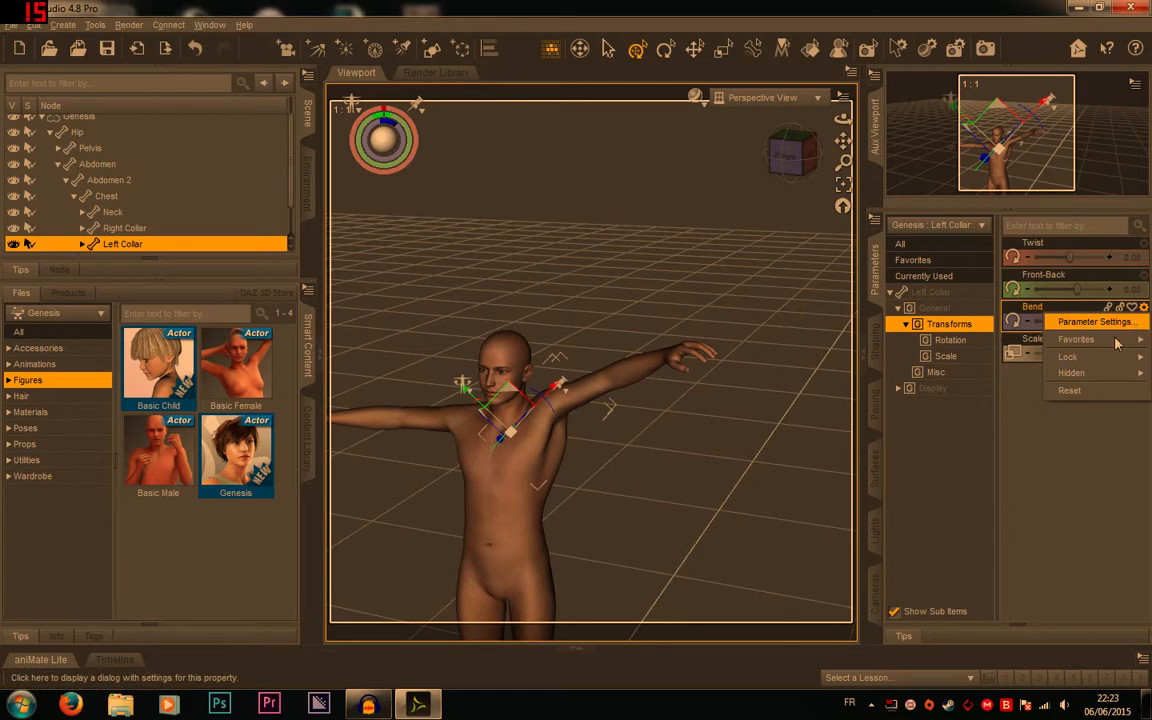
{"action": "left_click", "coordinate": [1100, 322]}
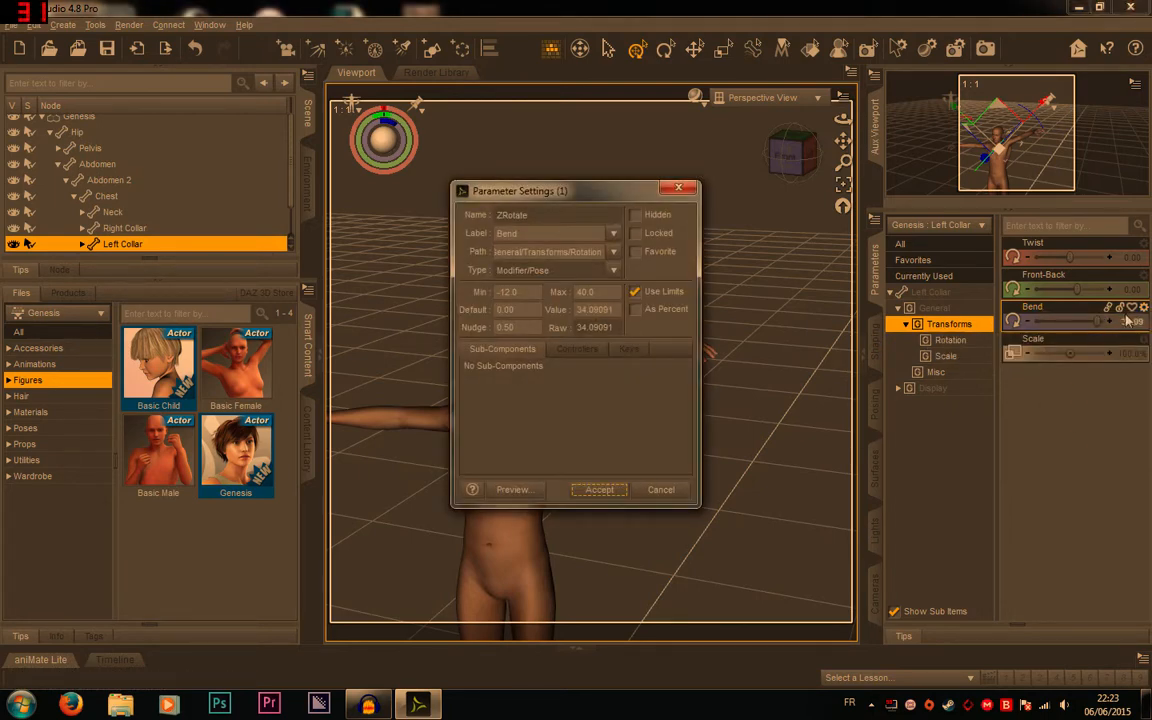
{"action": "left_click", "coordinate": [678, 192]}
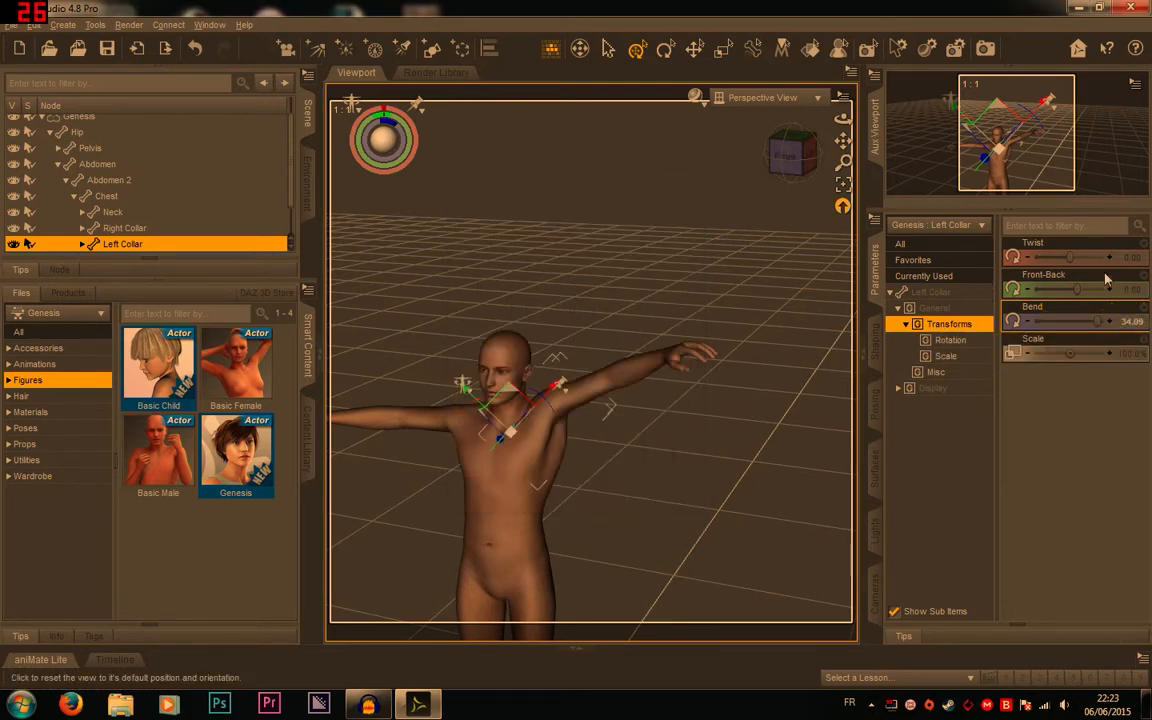
{"action": "left_click", "coordinate": [1143, 308]}
{"action": "left_click", "coordinate": [1115, 323]}
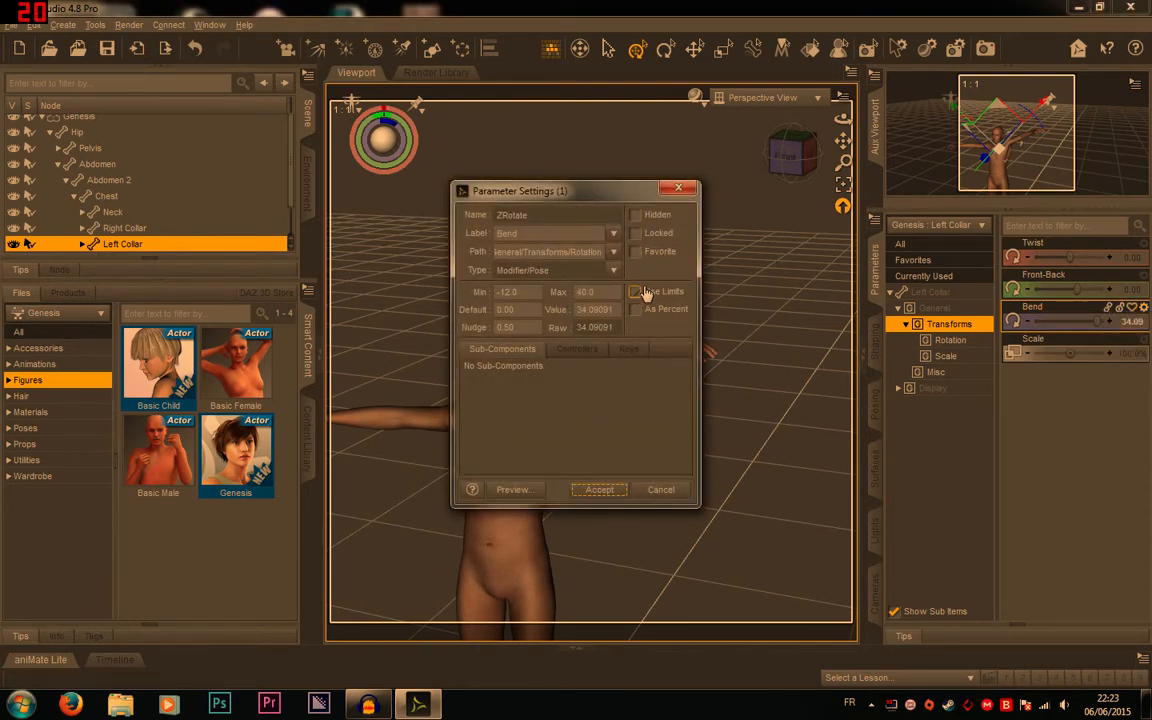
{"action": "left_click", "coordinate": [634, 292]}
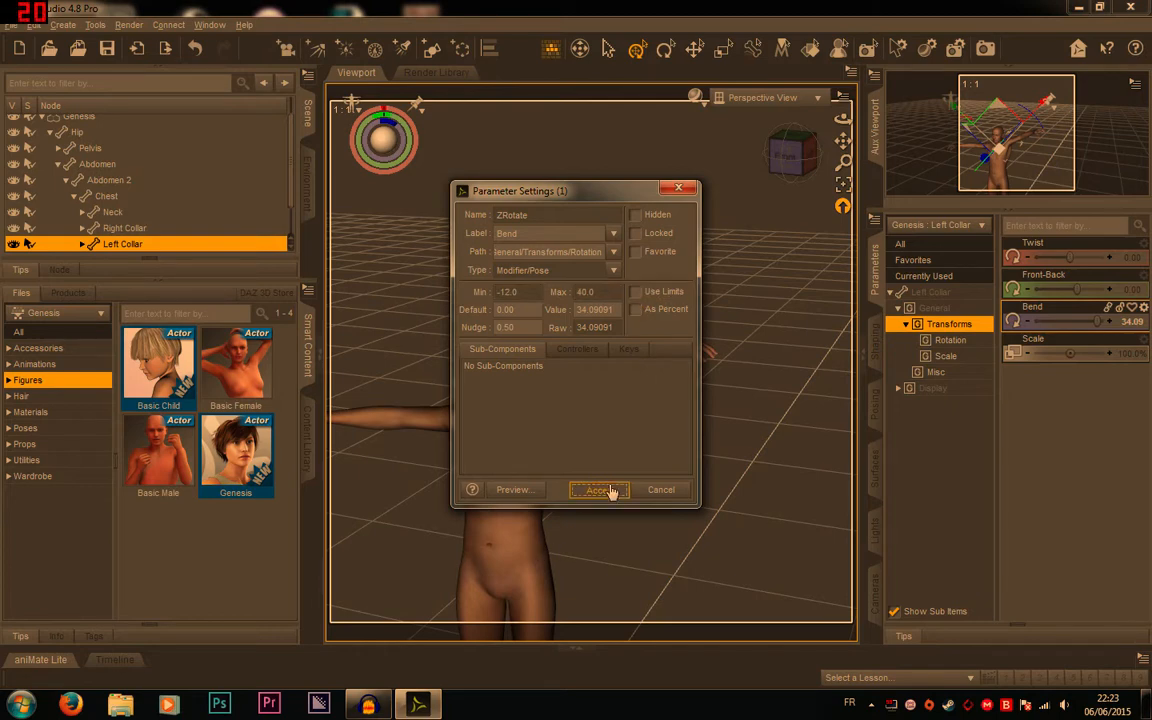
{"action": "left_click", "coordinate": [605, 490]}
Try pushing the left collar's Bend beyond its limits, undo it, and reset Bend to its default.
{"action": "left_click_drag", "start_coordinate": [1085, 321], "coordinate": [1127, 325]}
{"action": "key", "text": "ctrl+z"}
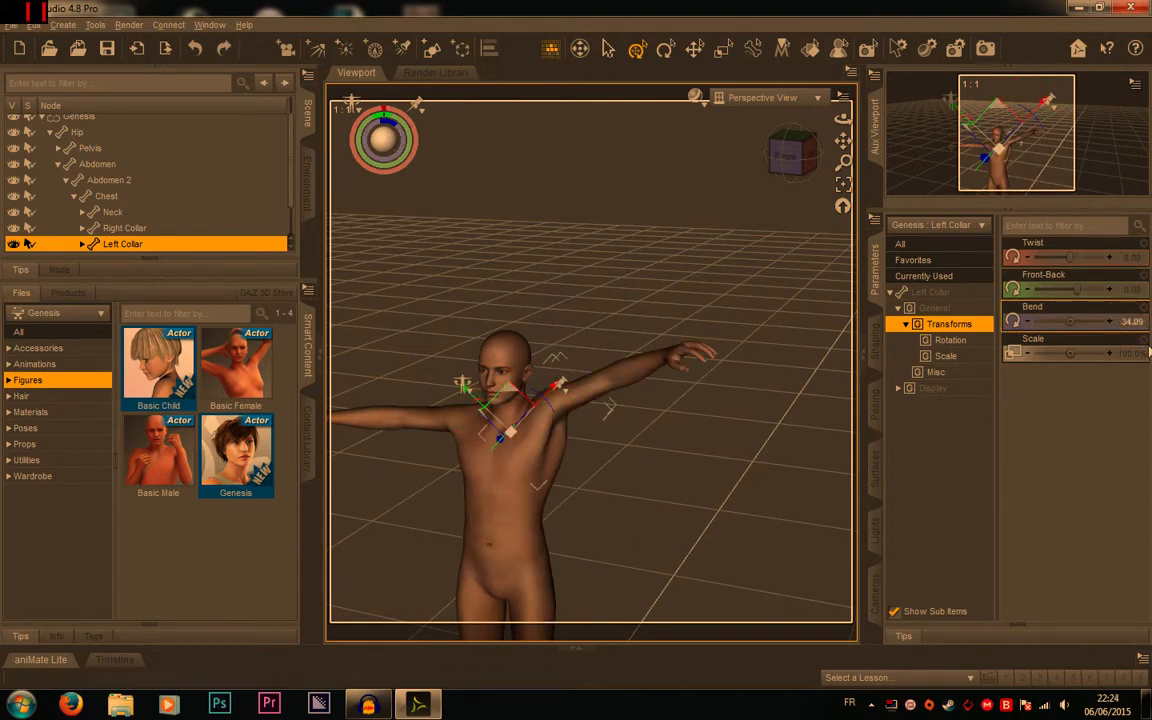
{"action": "left_click", "coordinate": [1143, 307]}
{"action": "left_click", "coordinate": [1090, 391]}
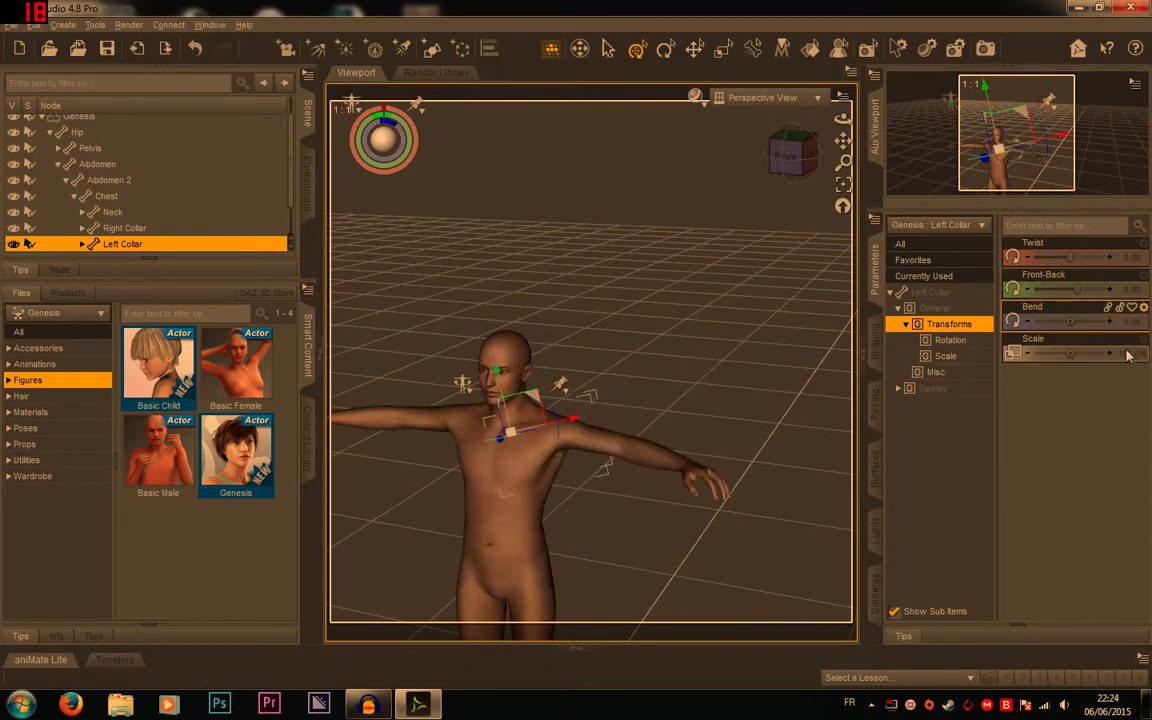
Turn Use Limits back on for the left collar's Bend and set its maximum to 120.
{"action": "left_click", "coordinate": [1143, 307]}
{"action": "left_click", "coordinate": [1020, 290]}
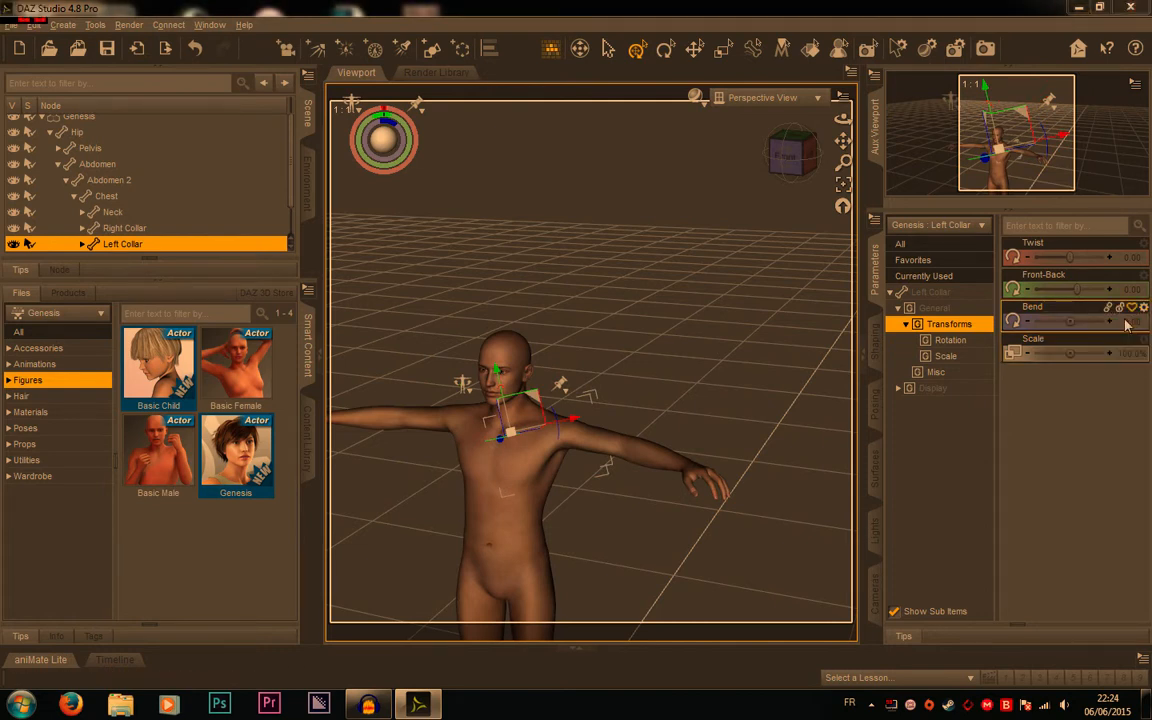
{"action": "left_click", "coordinate": [636, 292]}
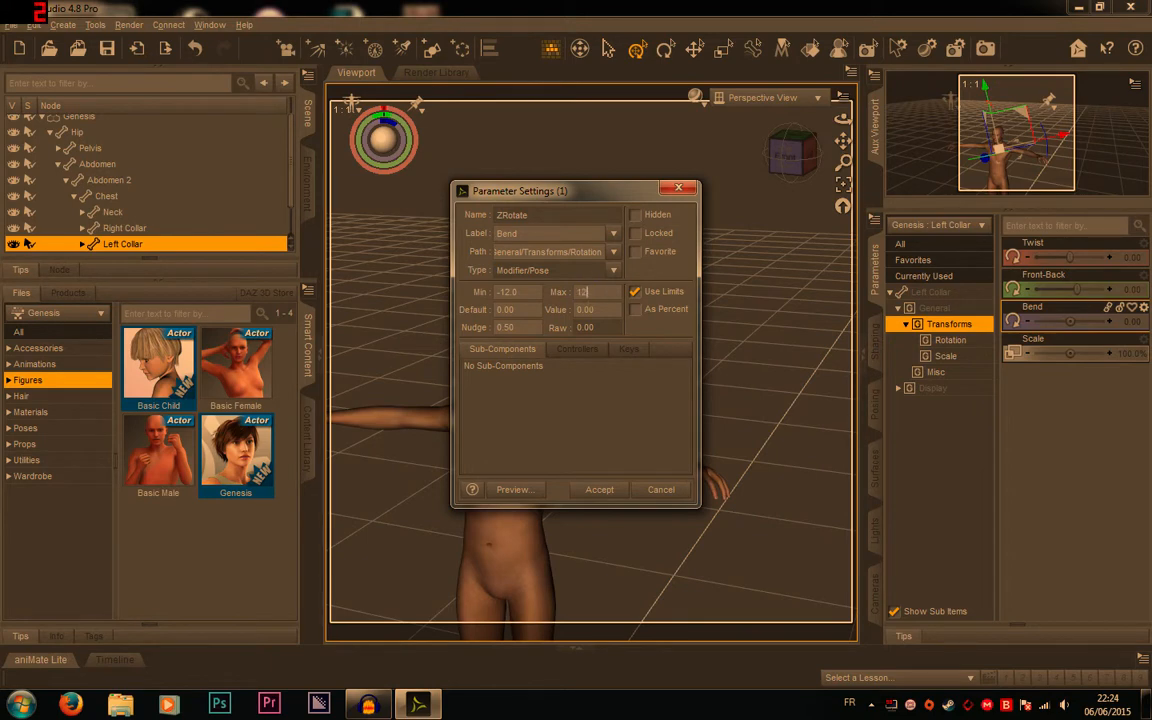
{"action": "left_click", "coordinate": [599, 489]}
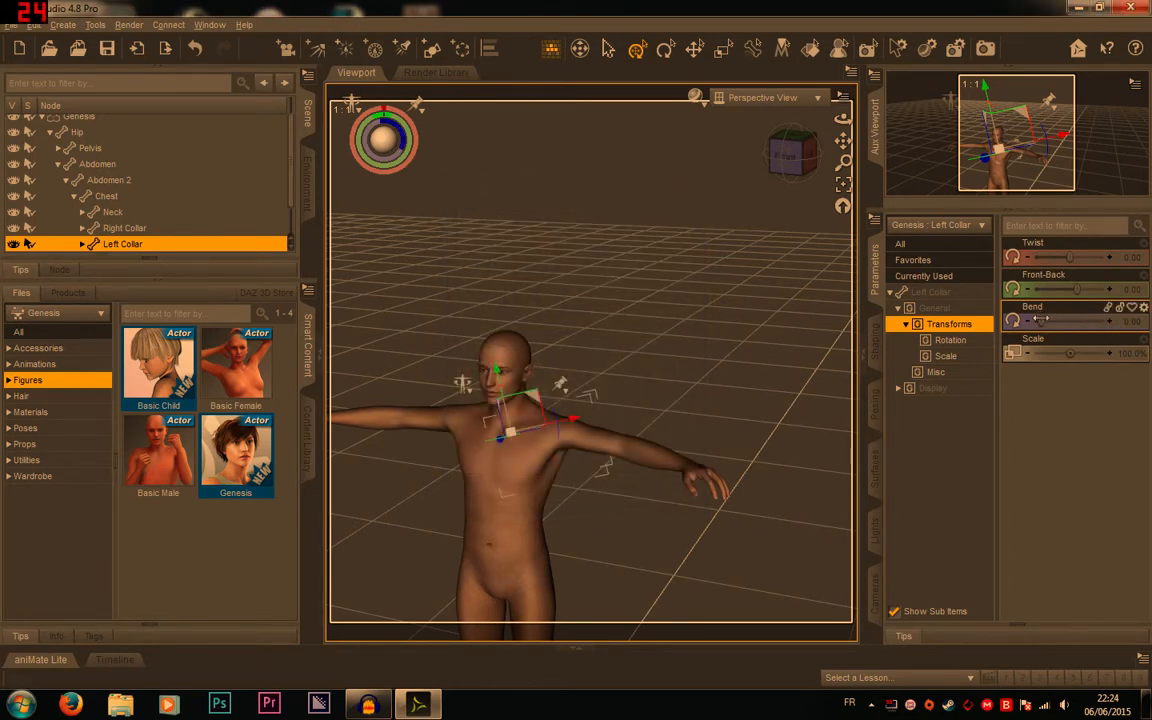
Raise the left collar's Bend to 120, undo the change, and review the Bend parameter settings without editing them.
{"action": "left_click_drag", "start_coordinate": [1045, 322], "coordinate": [1108, 322]}
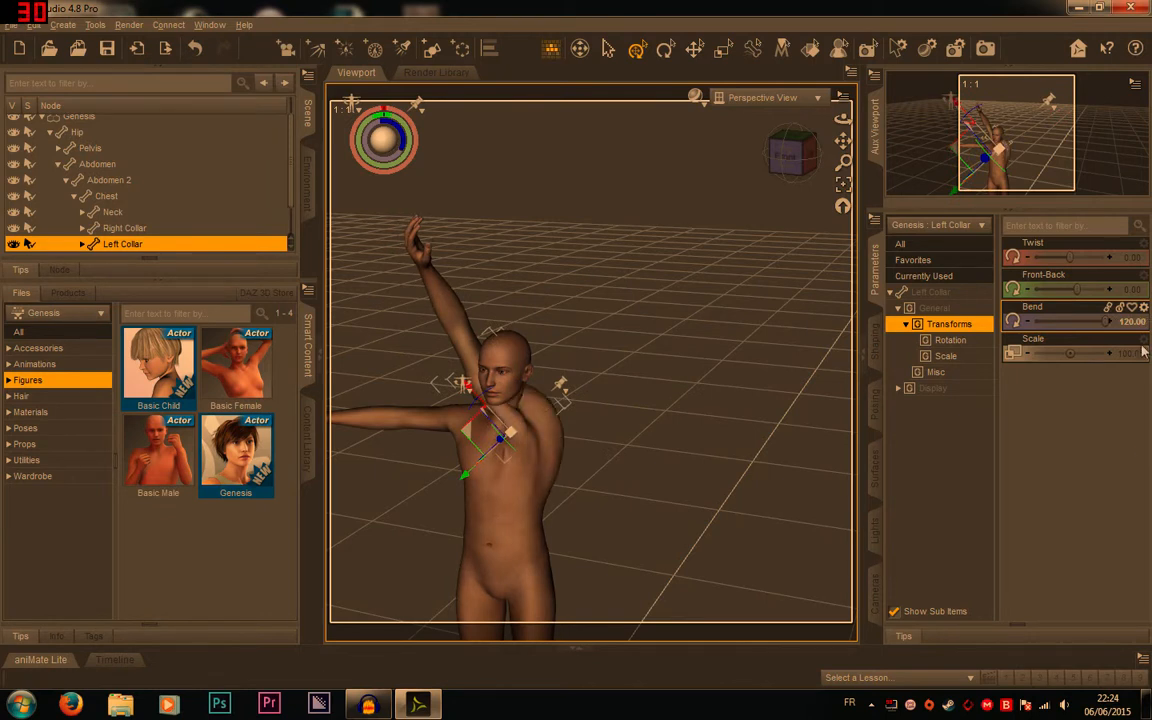
{"action": "left_click", "coordinate": [1144, 308]}
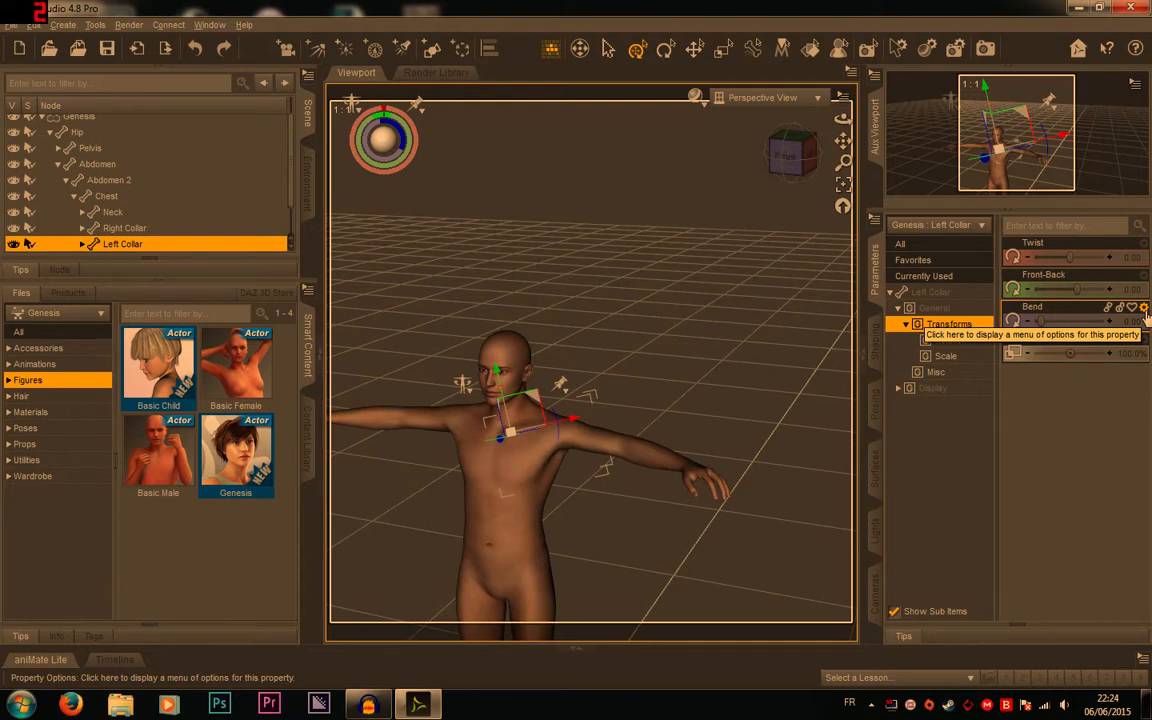
{"action": "left_click", "coordinate": [1145, 312]}
{"action": "left_click", "coordinate": [1102, 326]}
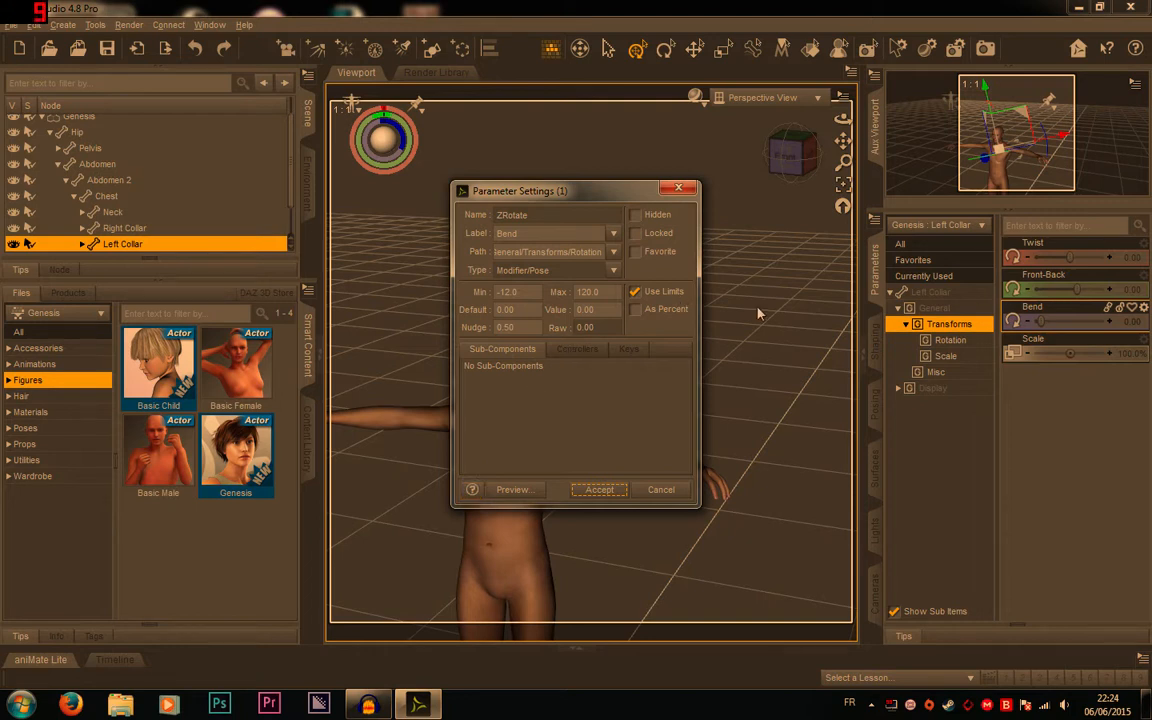
{"action": "left_click", "coordinate": [661, 489]}
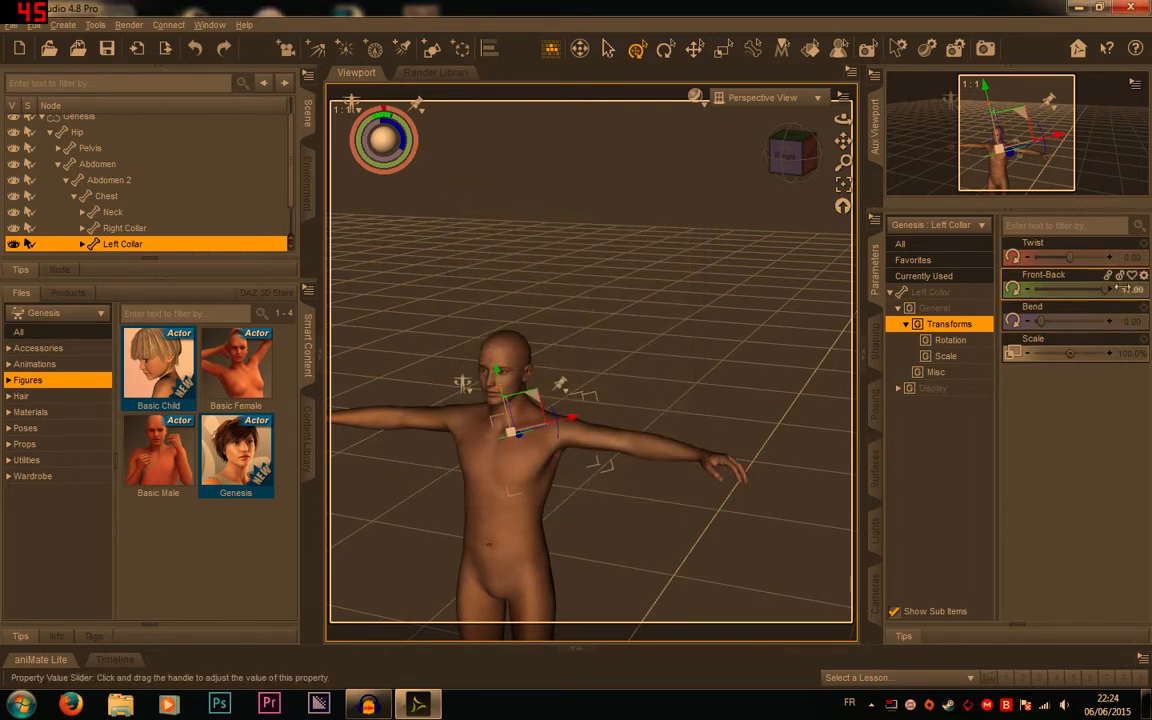
Set the left collar's Front-Back to 17 and Twist to 5, and try Bend at 39 before resetting it.
{"action": "left_click_drag", "start_coordinate": [1117, 287], "coordinate": [1135, 257]}
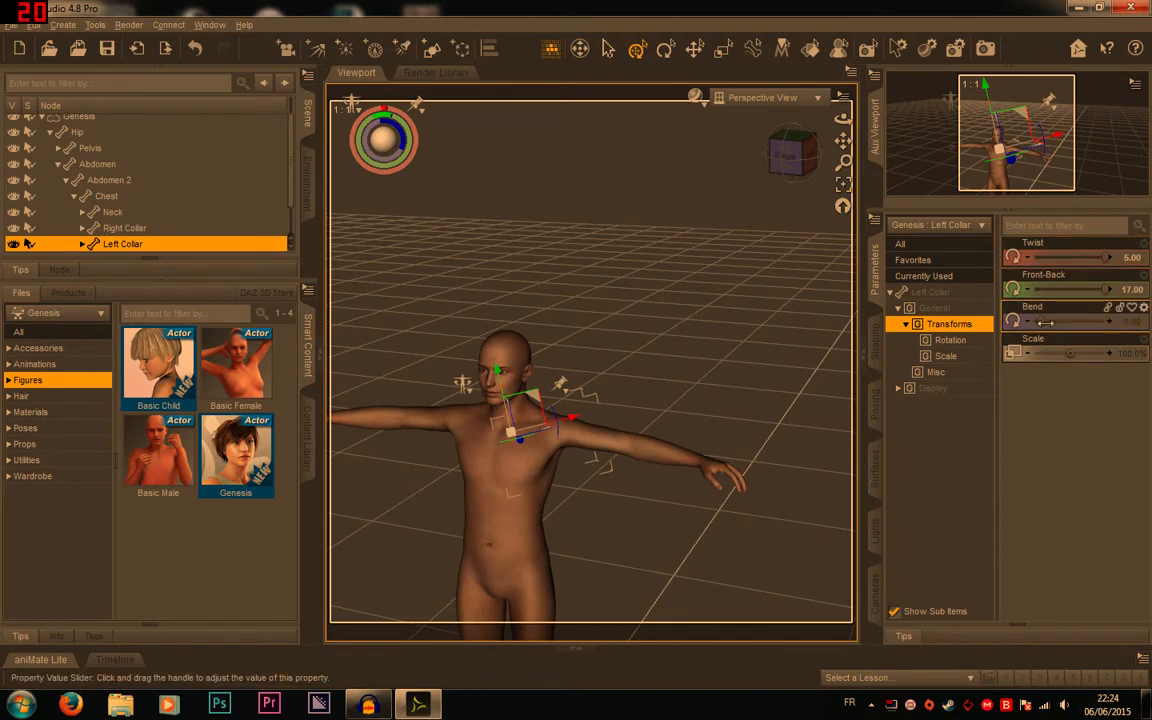
{"action": "left_click_drag", "start_coordinate": [1112, 316], "coordinate": [1080, 320]}
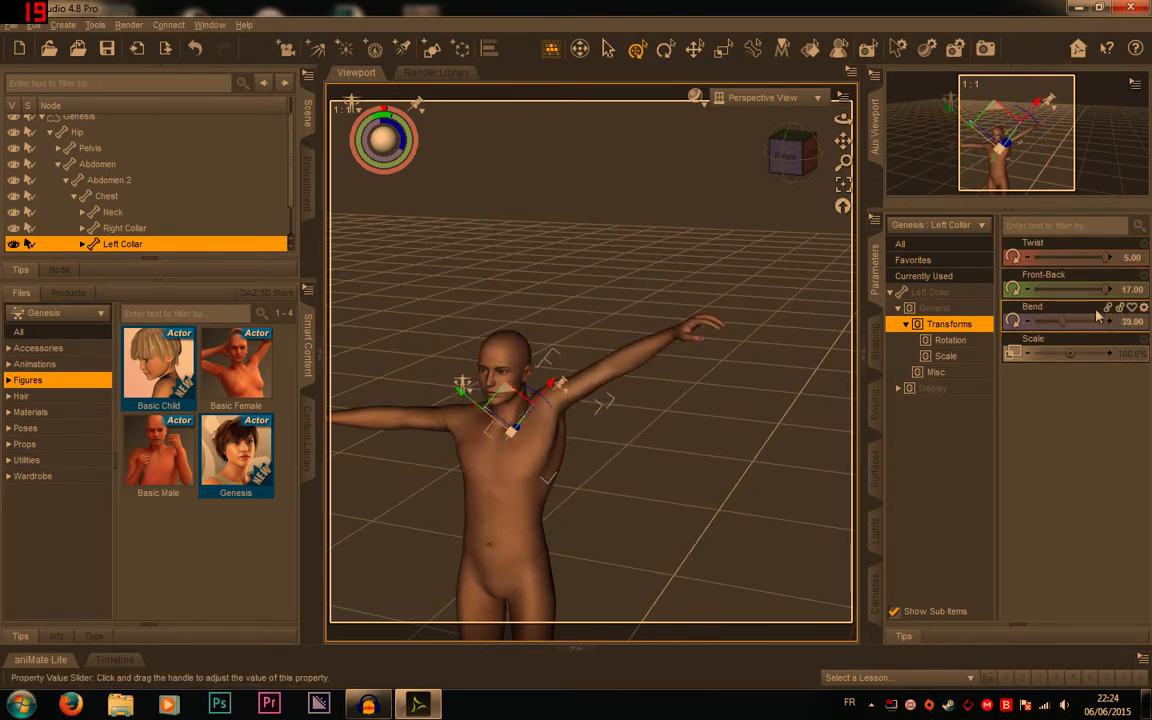
{"action": "left_click", "coordinate": [1143, 307]}
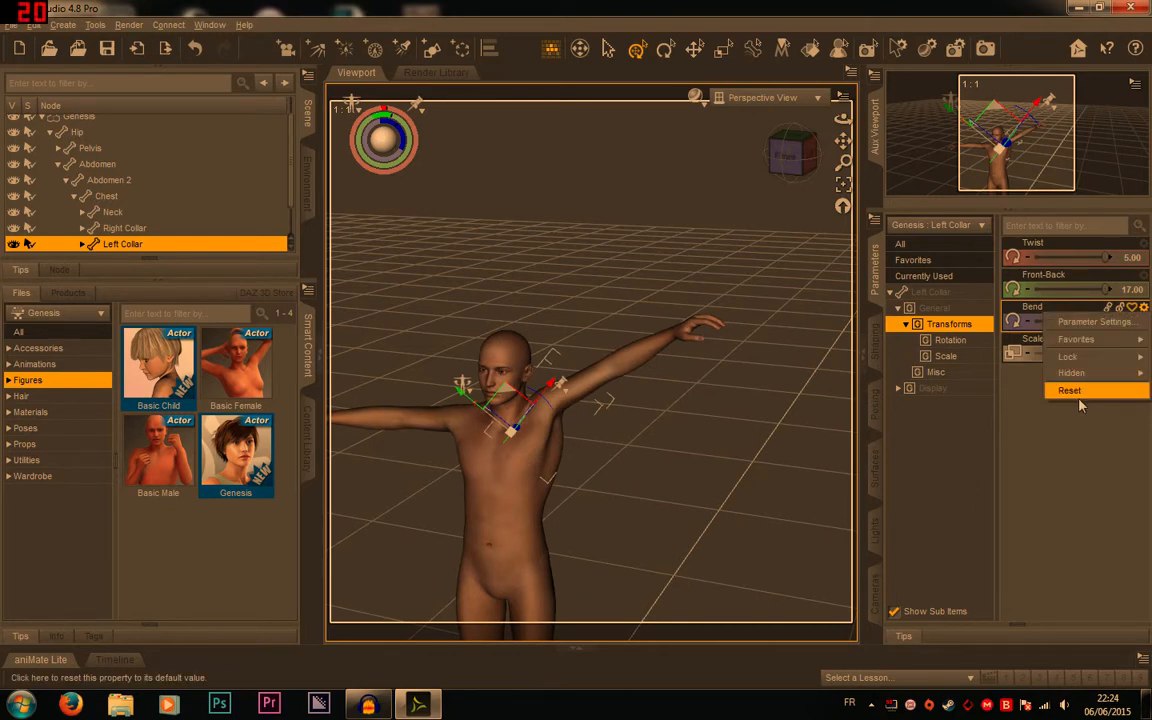
{"action": "left_click", "coordinate": [1090, 390]}
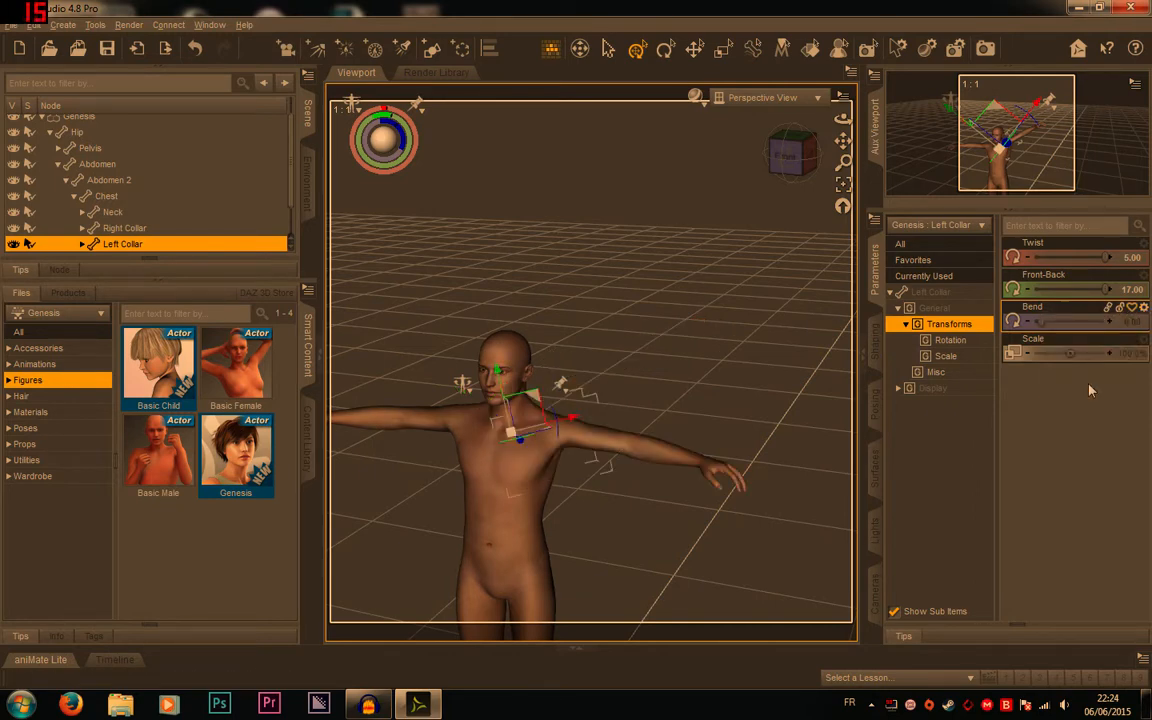
Set the maximum limit of the left collar's Bend to 40 and raise Bend to 40.
{"action": "left_click", "coordinate": [1145, 308]}
{"action": "left_click", "coordinate": [990, 292]}
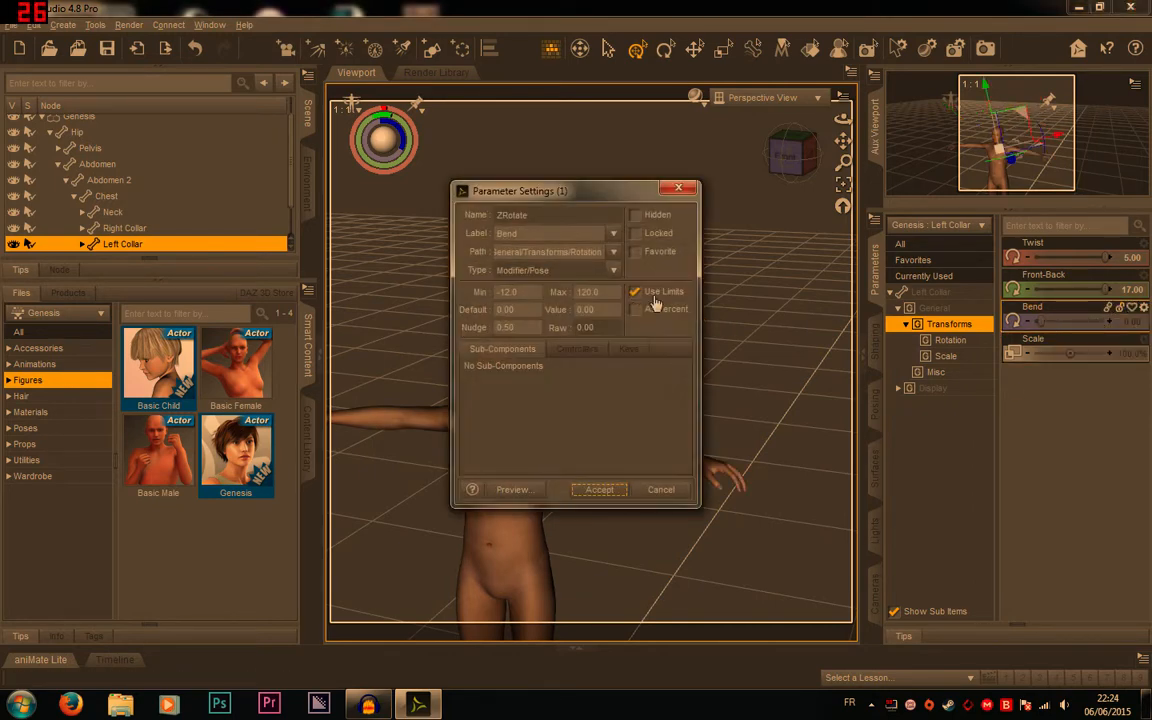
{"action": "left_click", "coordinate": [588, 291]}
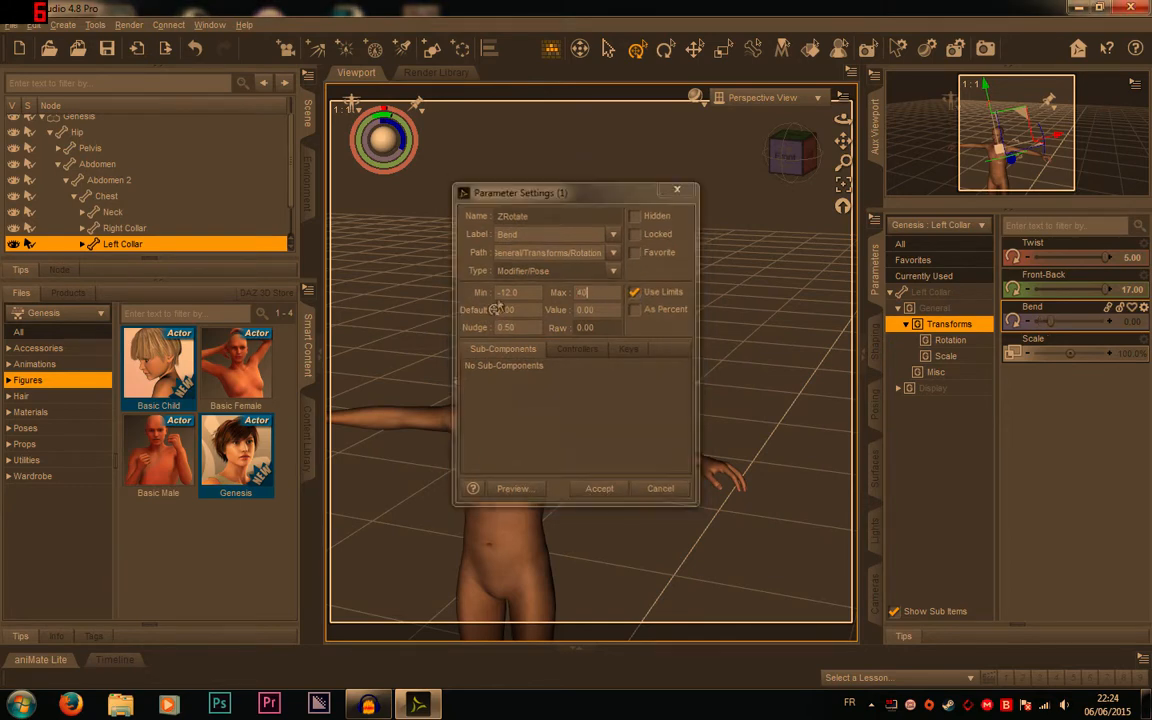
{"action": "key", "text": "Return"}
{"action": "mouse_move", "coordinate": [1038, 334]}
{"action": "left_mouse_down"}
{"action": "mouse_move", "coordinate": [1058, 330]}
{"action": "mouse_move", "coordinate": [1015, 327]}
{"action": "mouse_move", "coordinate": [1083, 334]}
{"action": "mouse_move", "coordinate": [1020, 330]}
{"action": "mouse_move", "coordinate": [1047, 330]}
{"action": "left_mouse_up"}
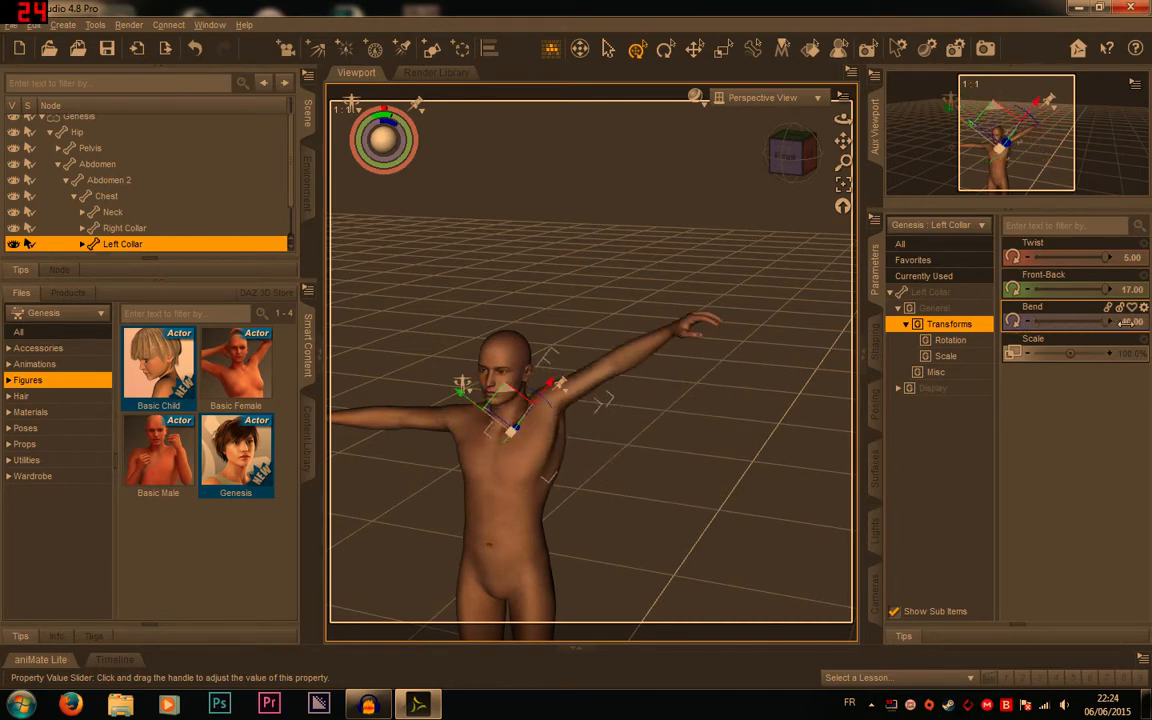
Review the controllers and keys in the parameter settings of the left collar's Bend without editing them.
{"action": "right_click", "coordinate": [1047, 316]}
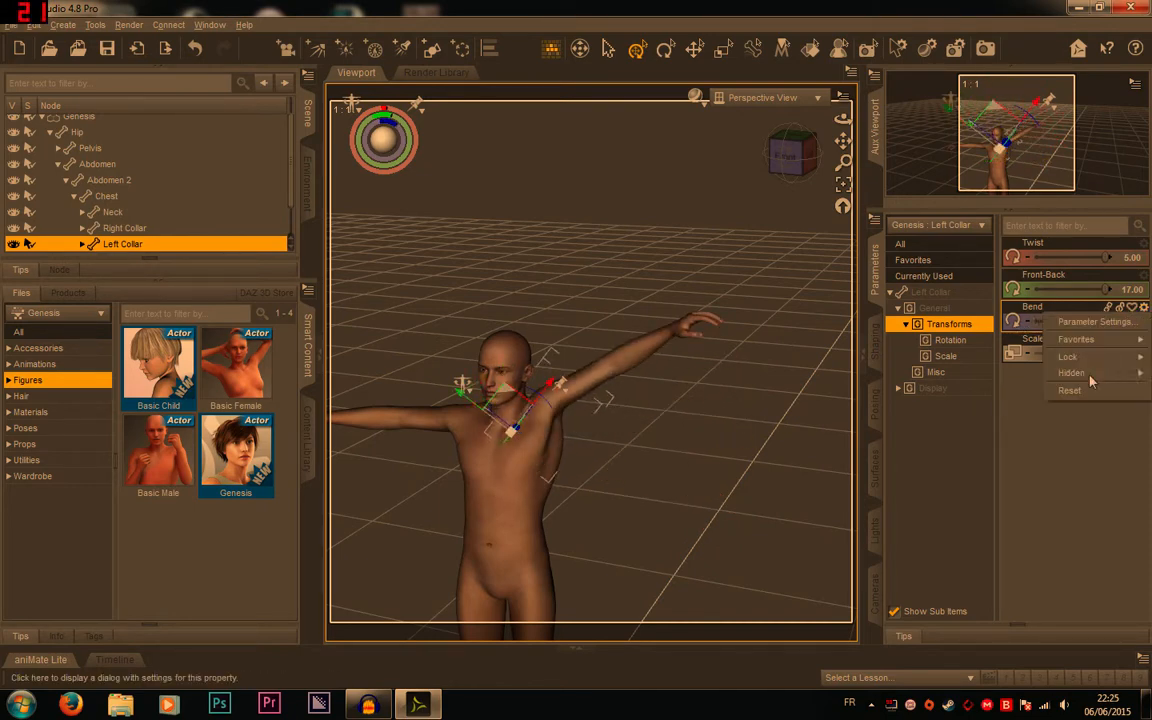
{"action": "left_click", "coordinate": [1095, 321]}
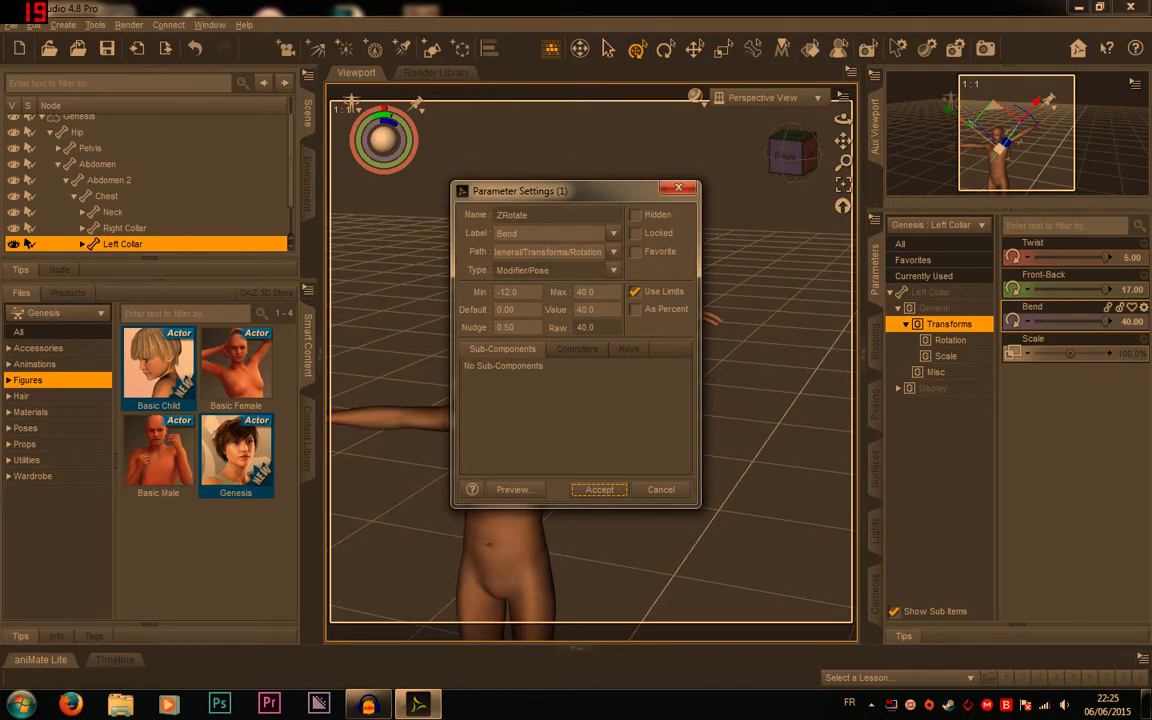
{"action": "left_click", "coordinate": [577, 349]}
{"action": "left_click", "coordinate": [628, 349]}
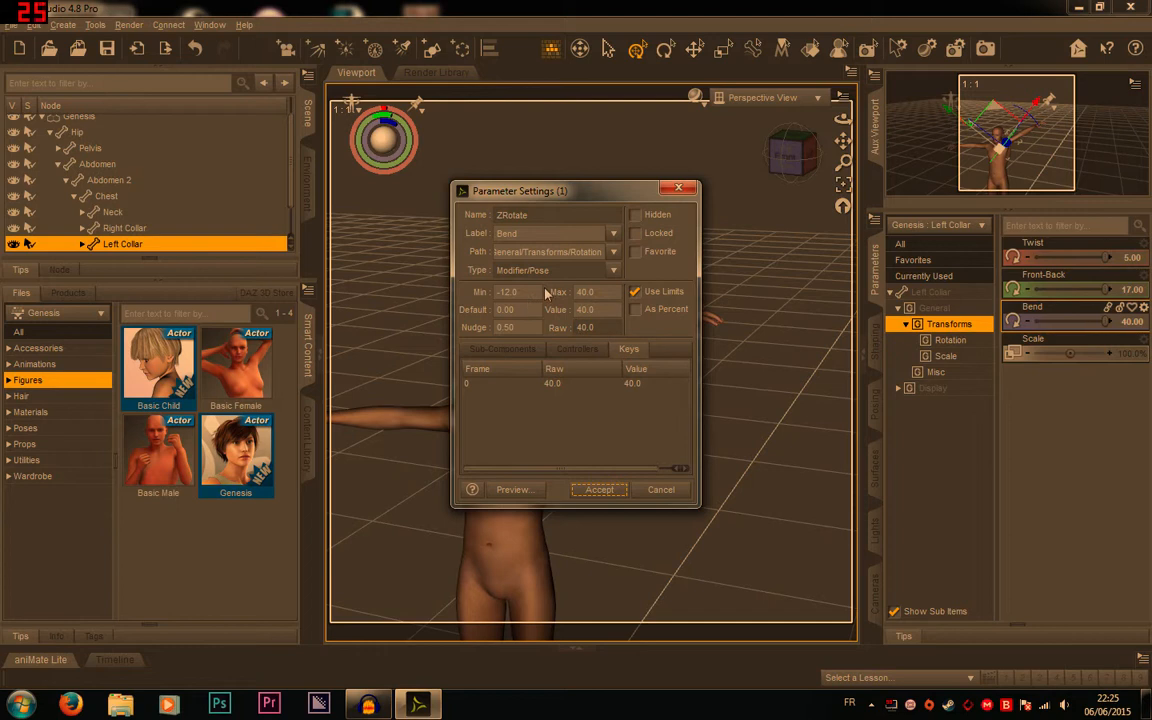
{"action": "left_click", "coordinate": [678, 187]}
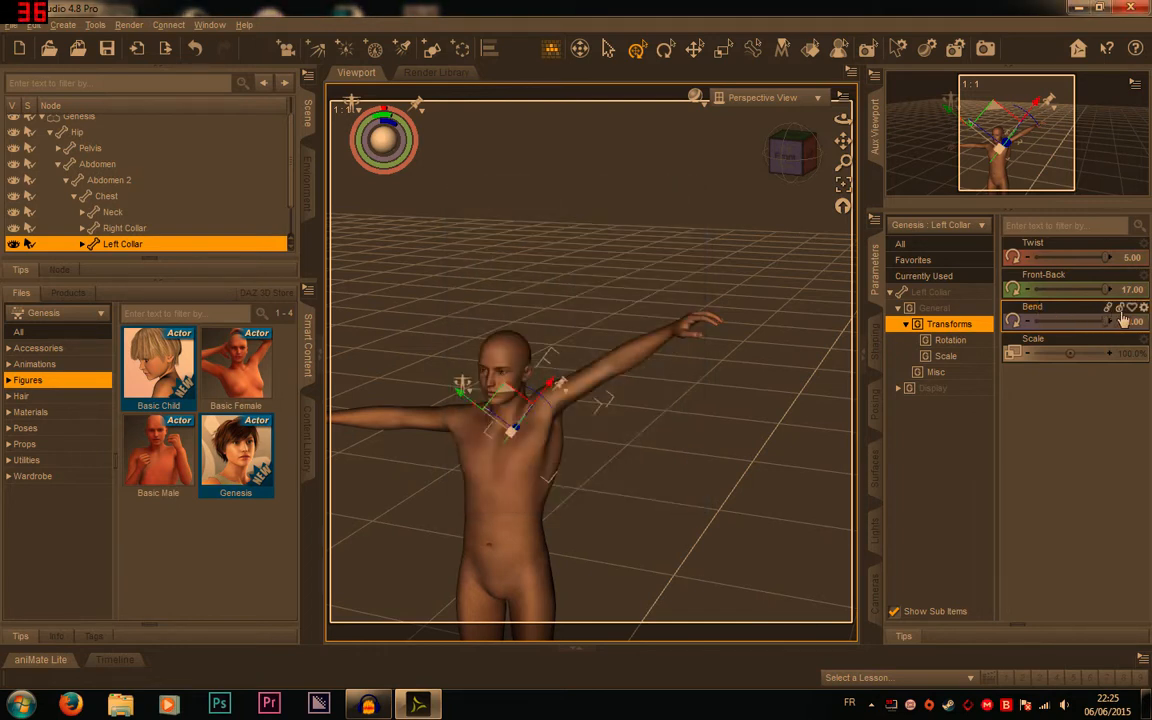
Reset the left collar's Bend, and set its value to 10 in the parameter settings.
{"action": "left_click", "coordinate": [1143, 307]}
{"action": "left_click", "coordinate": [987, 354]}
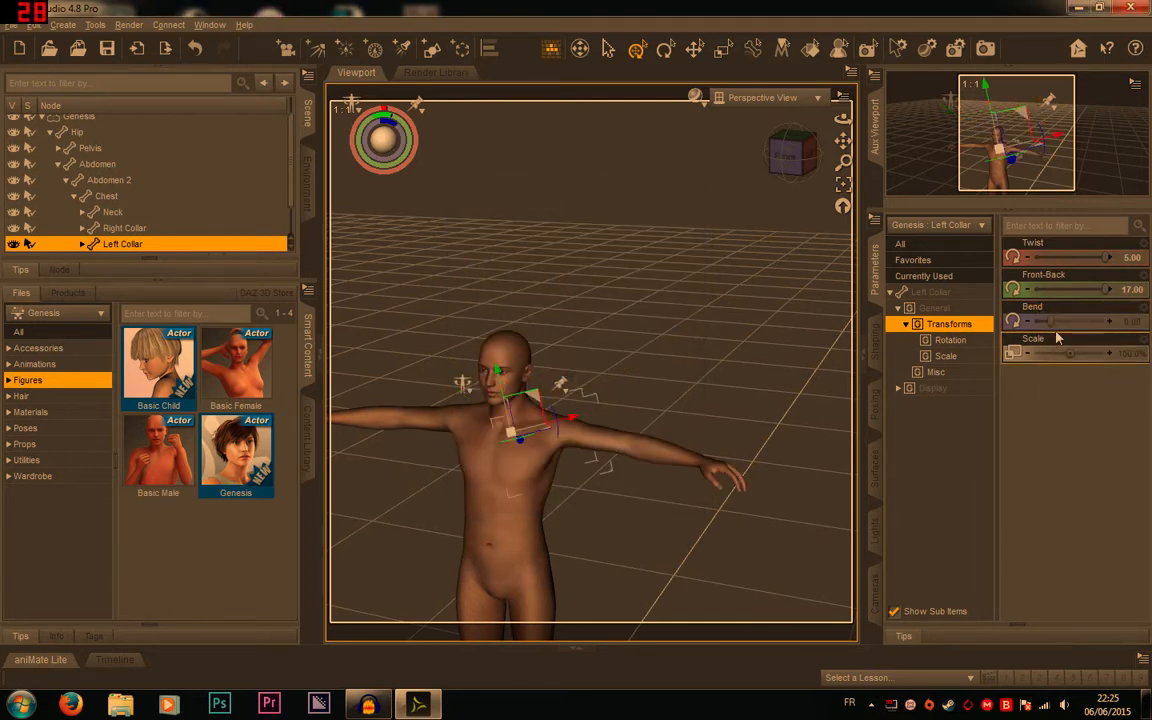
{"action": "left_click", "coordinate": [1143, 307]}
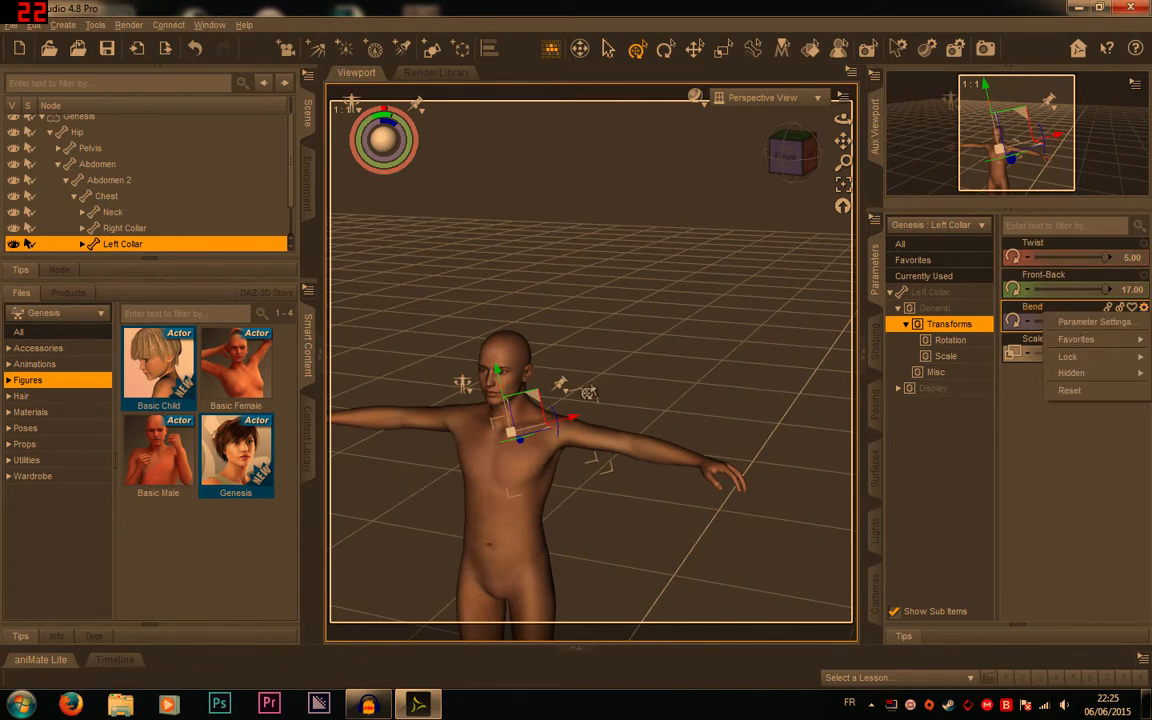
{"action": "left_click", "coordinate": [1095, 322]}
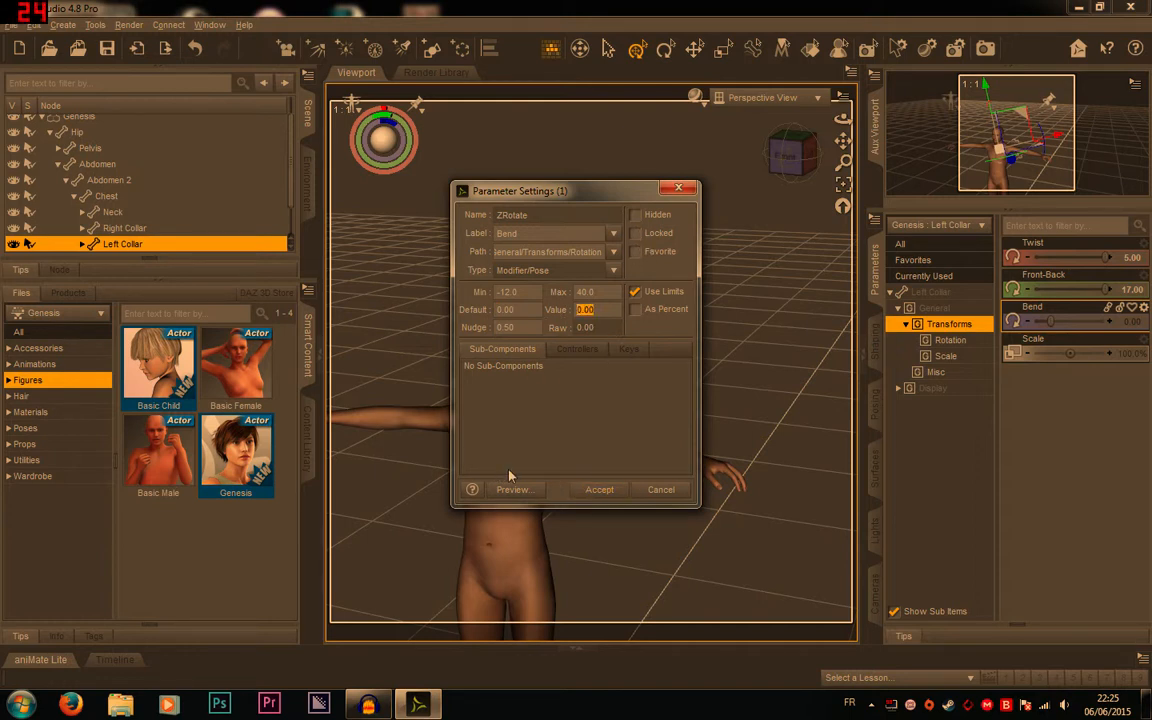
{"action": "type", "text": "10"}
{"action": "key", "text": "Return"}
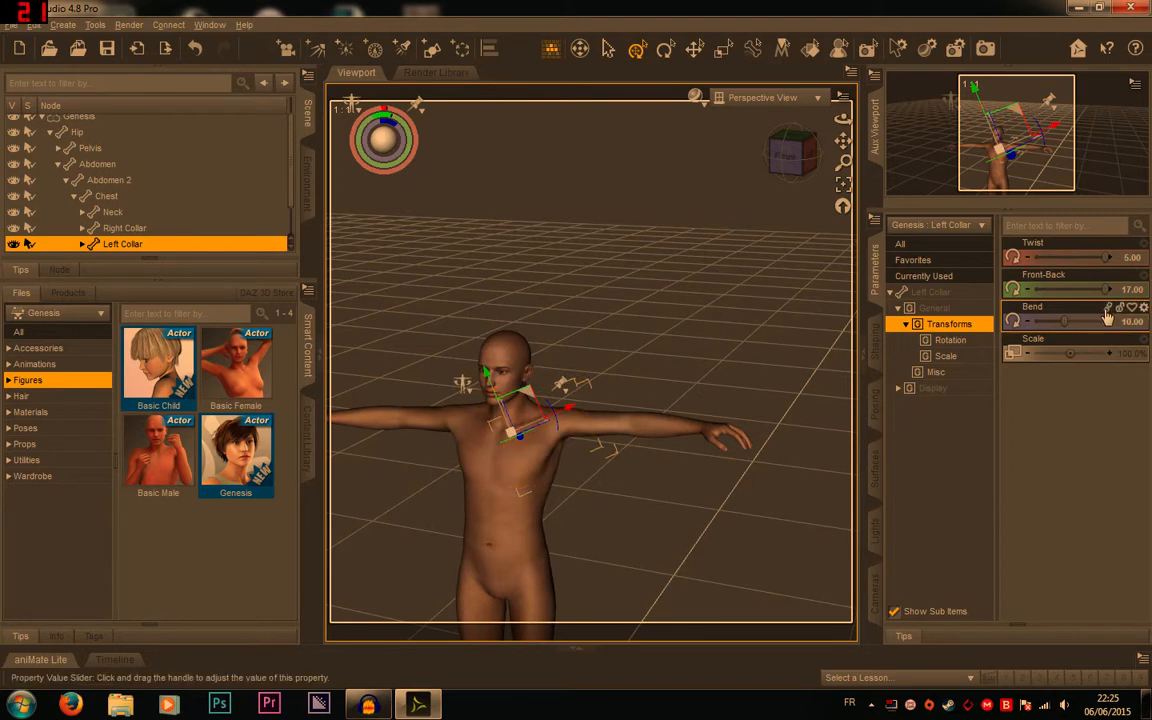
Set the default of the left collar's Bend to 10 and reset Bend to that default.
{"action": "left_click", "coordinate": [1143, 307]}
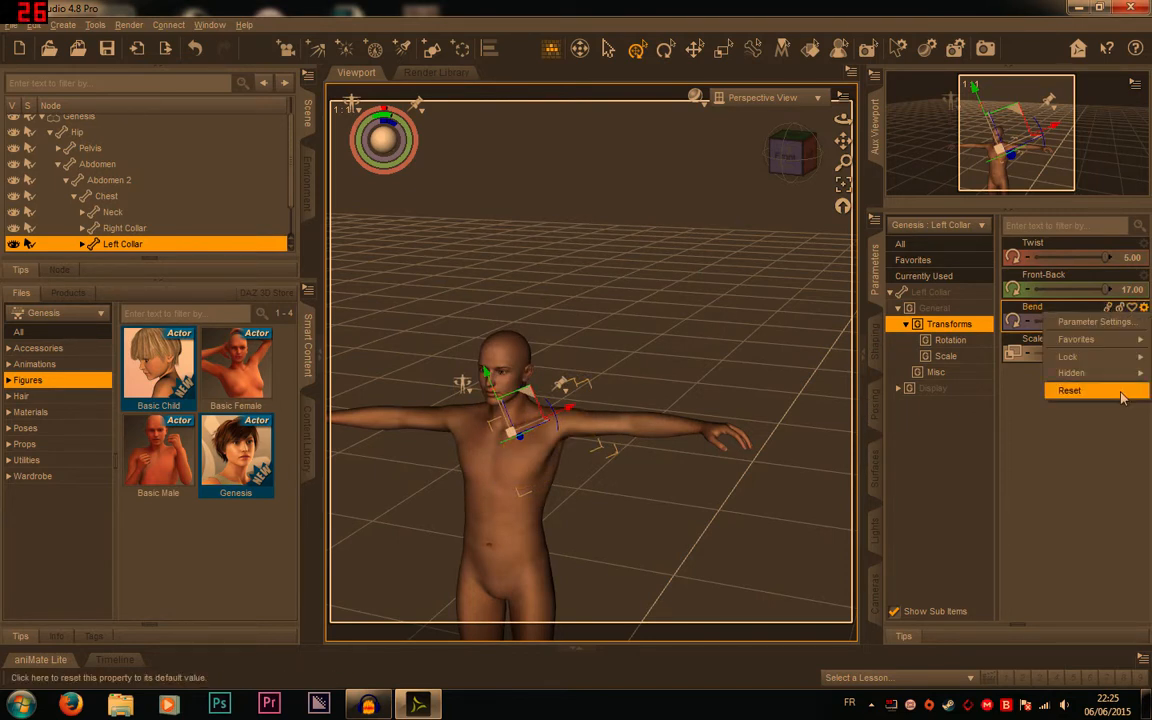
{"action": "left_click", "coordinate": [1070, 390]}
{"action": "left_click", "coordinate": [1143, 307]}
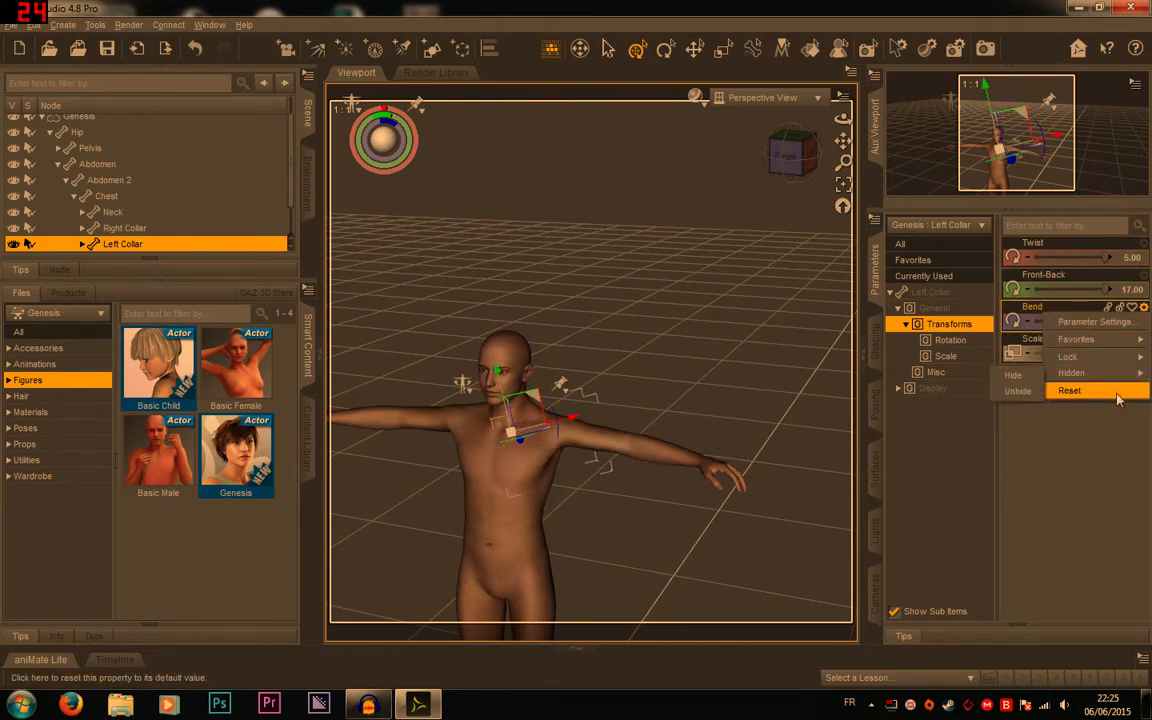
{"action": "left_click", "coordinate": [1095, 322]}
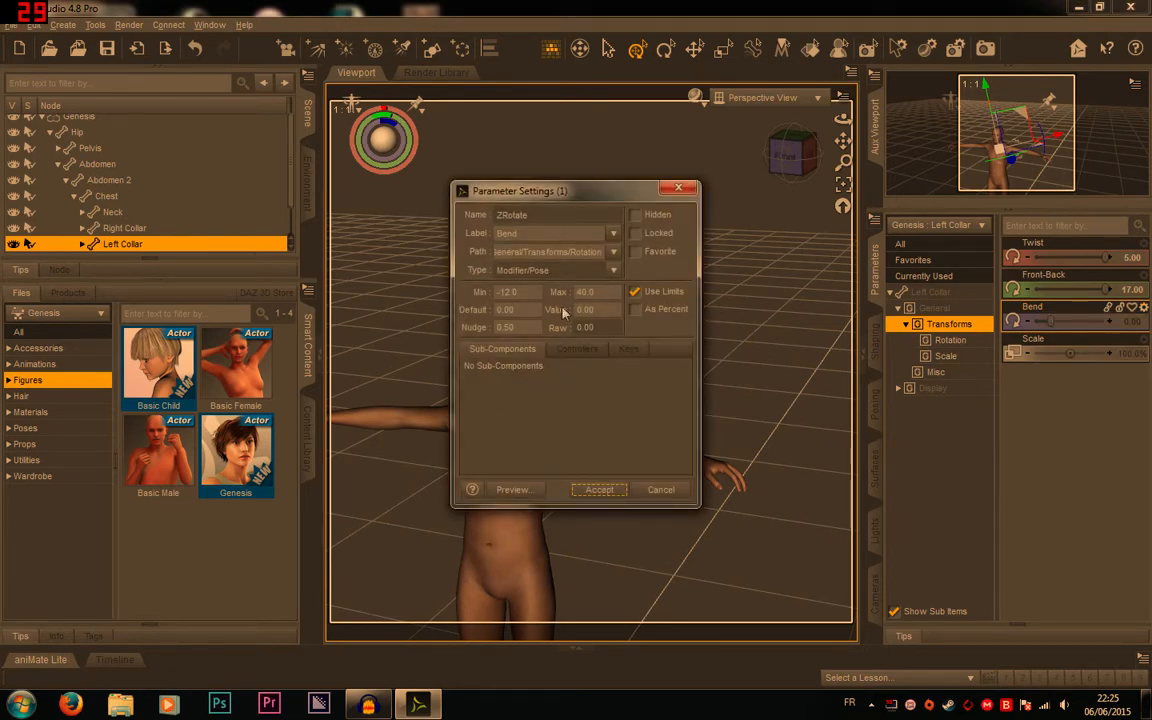
{"action": "key", "text": "Escape"}
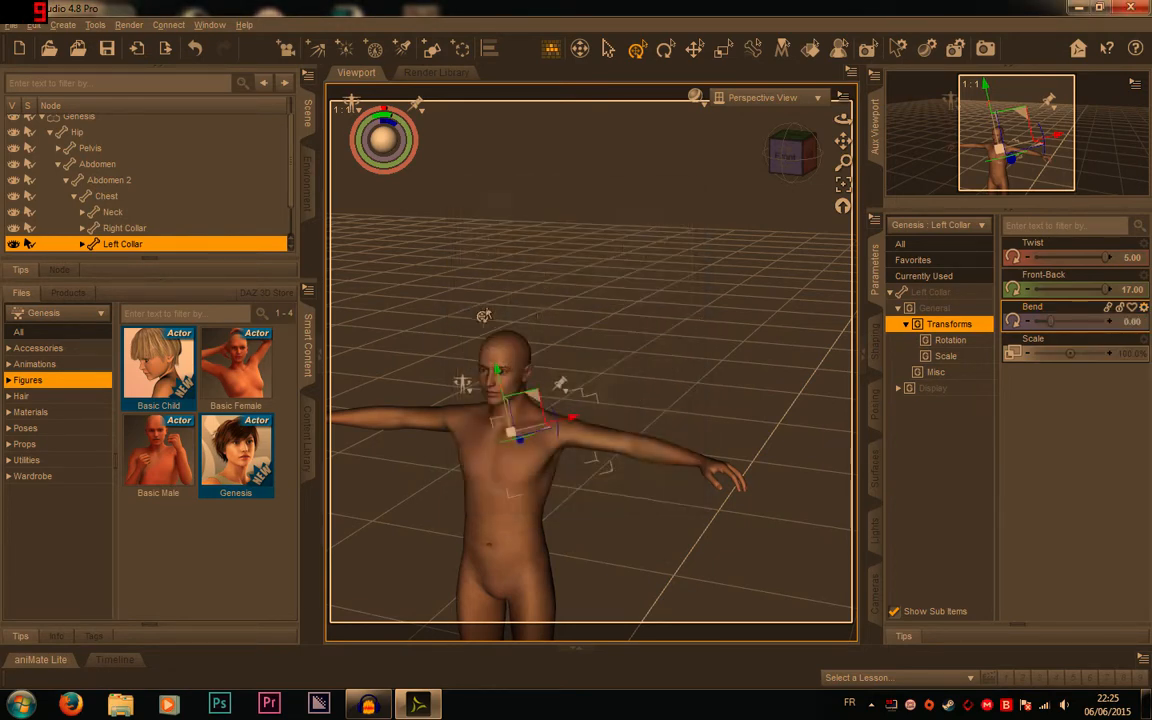
{"action": "left_click", "coordinate": [1143, 307]}
{"action": "left_click", "coordinate": [1112, 391]}
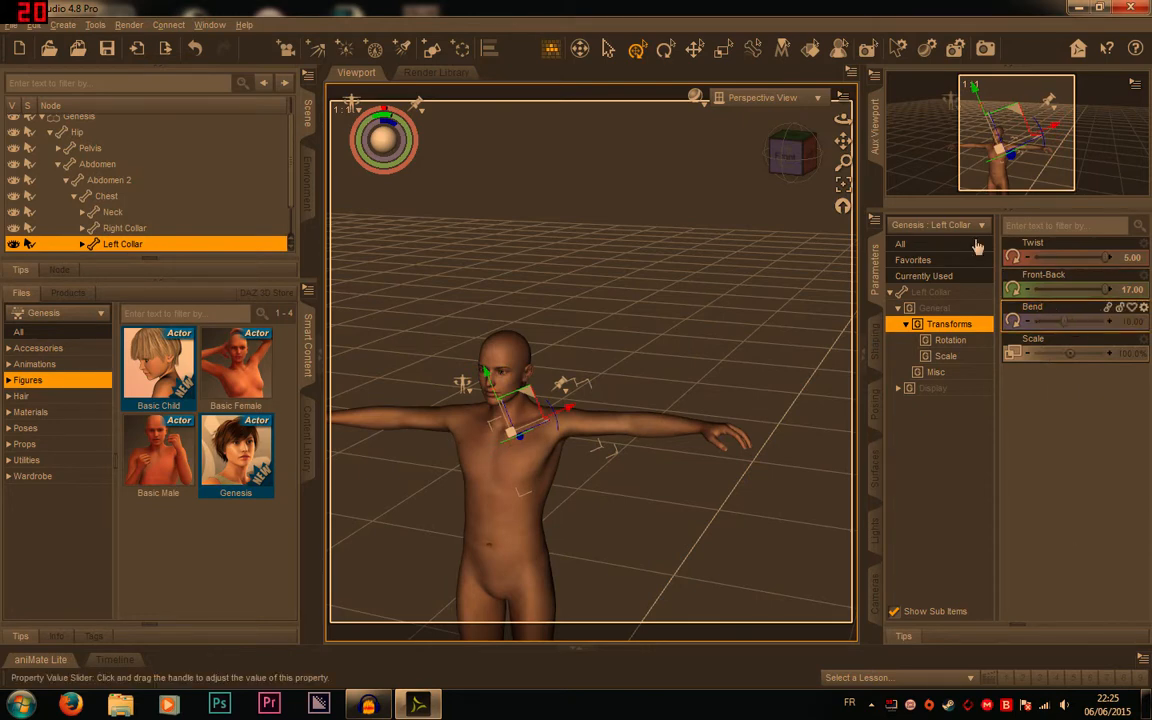
Set the default of the left collar's Bend back to 0 in its parameter settings.
{"action": "left_click", "coordinate": [786, 155]}
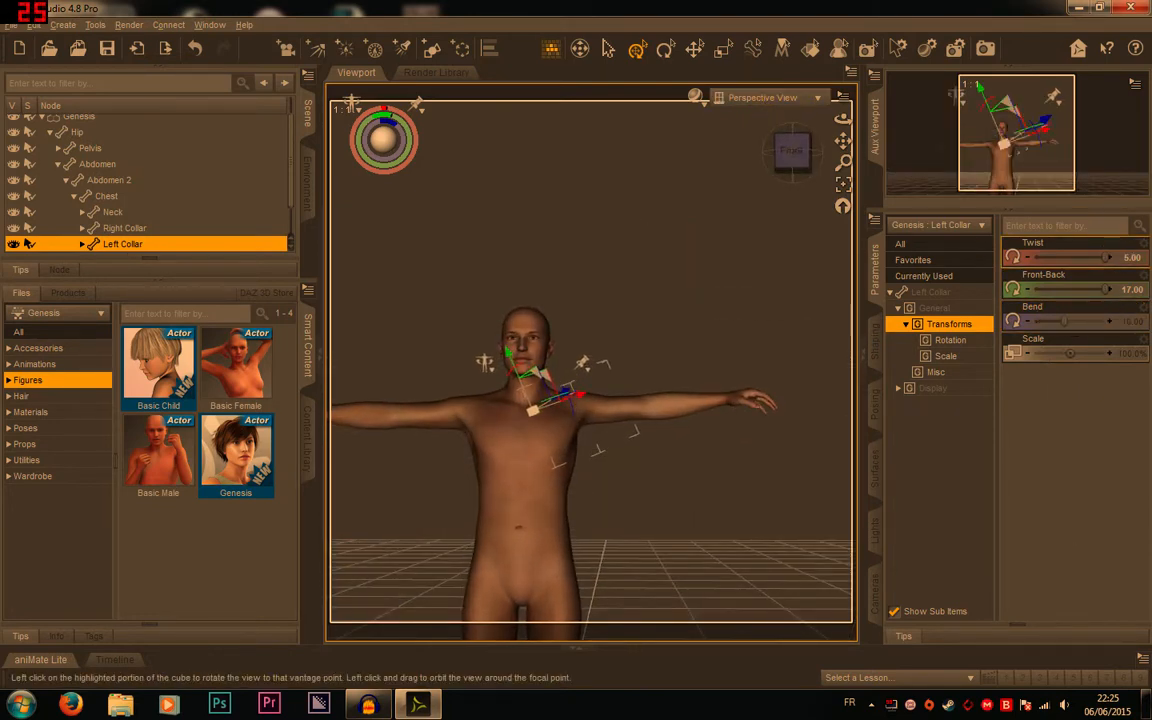
{"action": "left_click", "coordinate": [790, 152]}
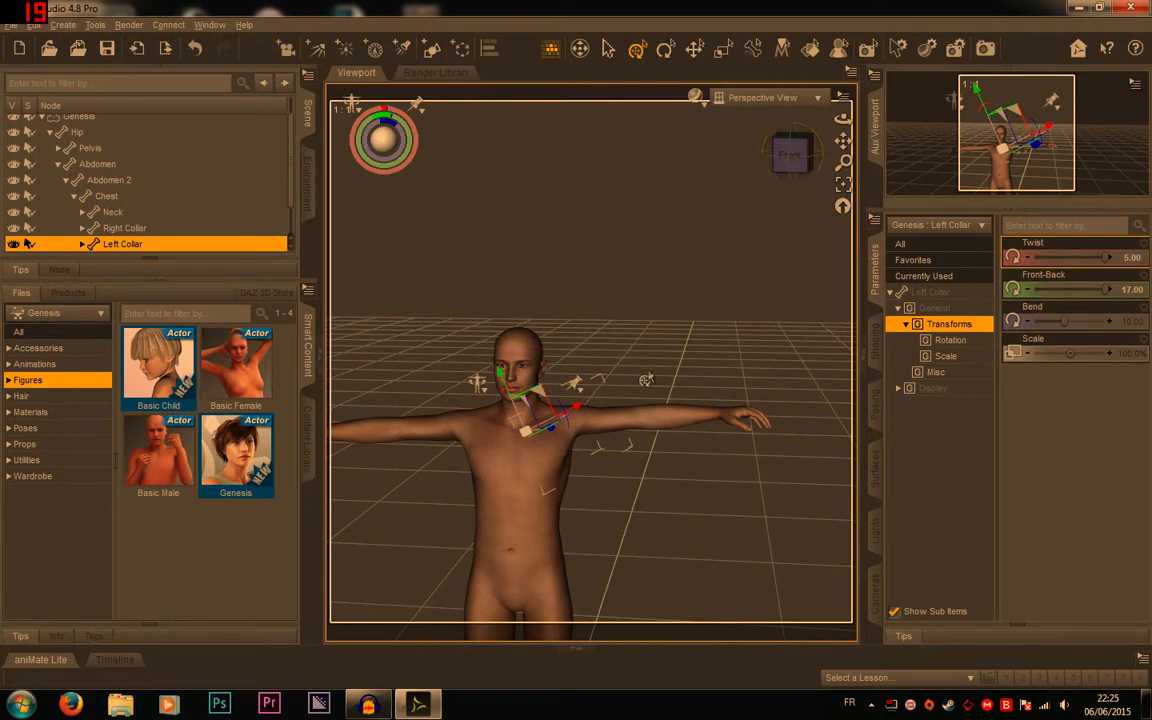
{"action": "left_click", "coordinate": [823, 193]}
{"action": "left_click", "coordinate": [1144, 309]}
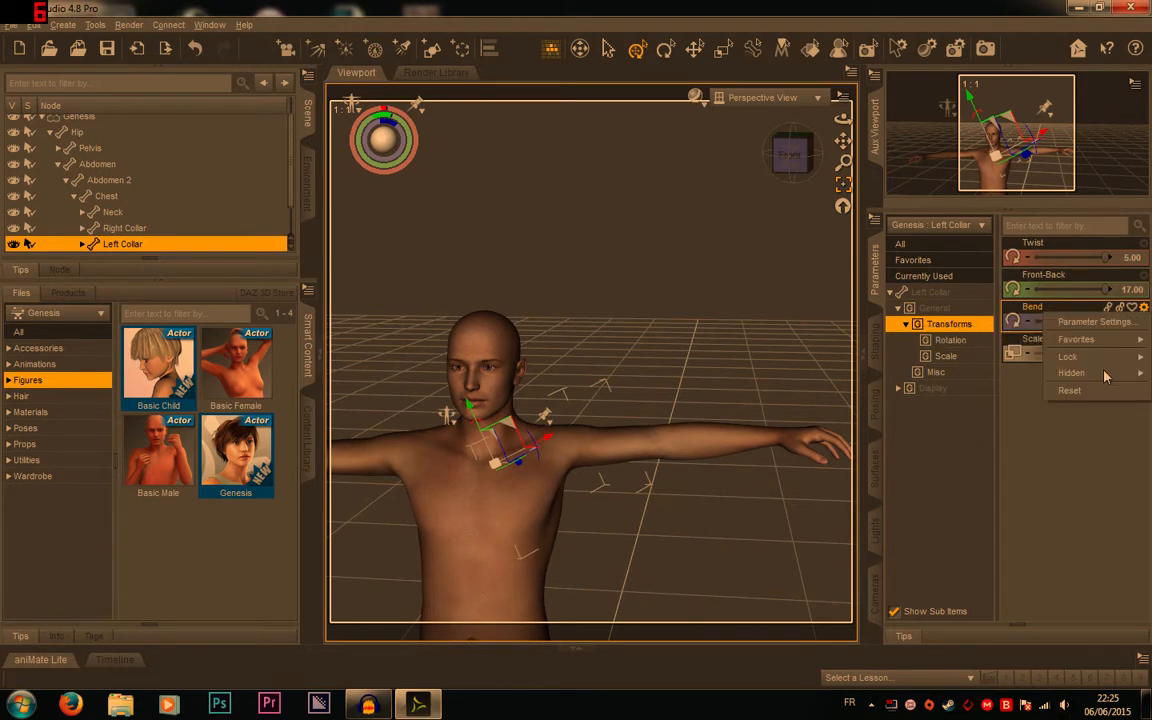
{"action": "left_click", "coordinate": [1095, 322]}
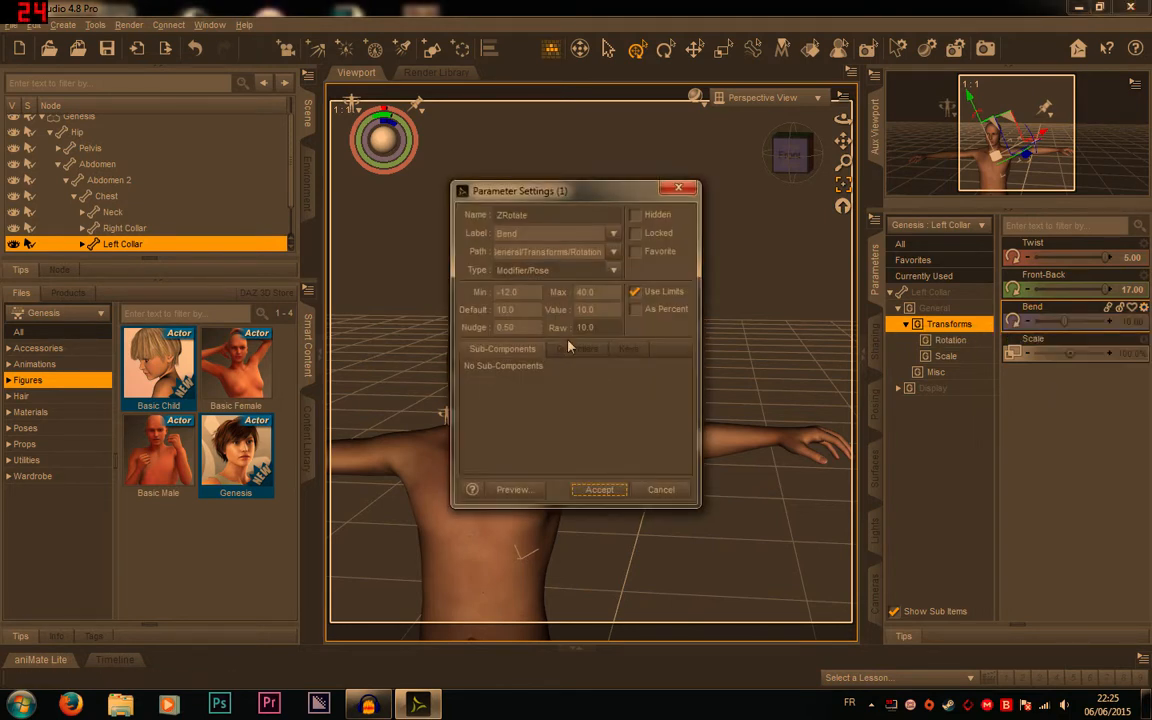
{"action": "left_click", "coordinate": [505, 309]}
{"action": "type", "text": "0"}
{"action": "key", "text": "Return"}
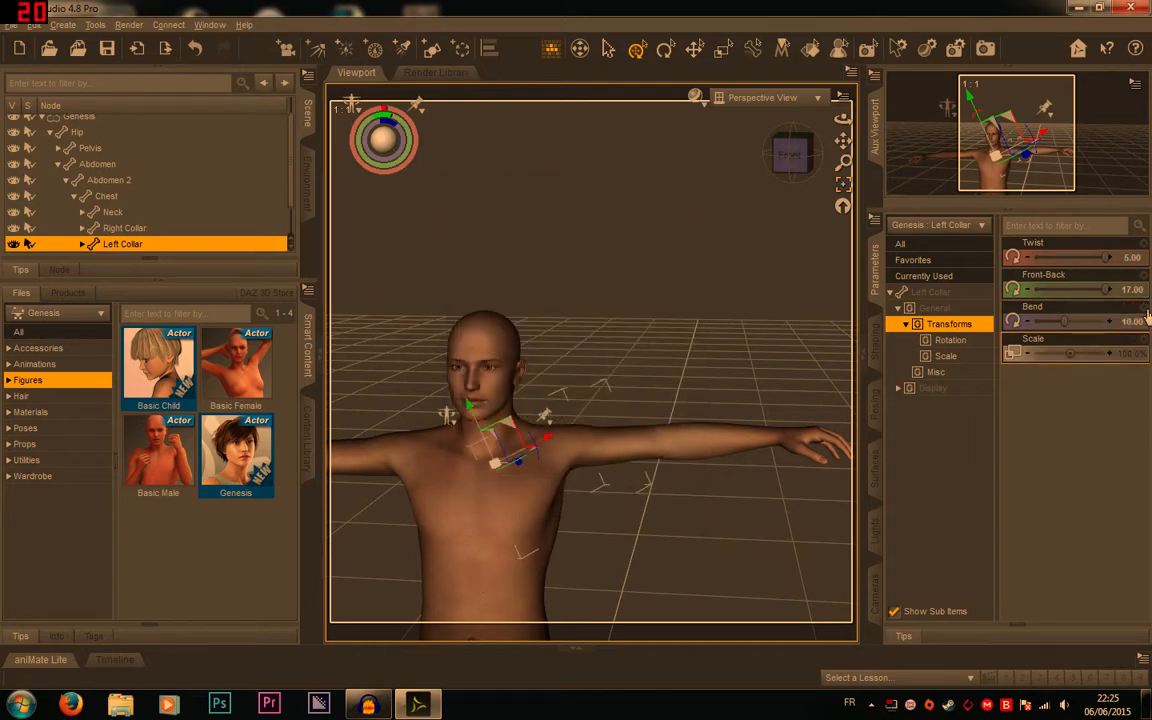
Turn on As Percent for the left collar's Bend, and raise Bend to about 1163% and Scale to 103.3%.
{"action": "right_click", "coordinate": [1050, 314]}
{"action": "left_click", "coordinate": [1090, 322]}
{"action": "left_click", "coordinate": [650, 310]}
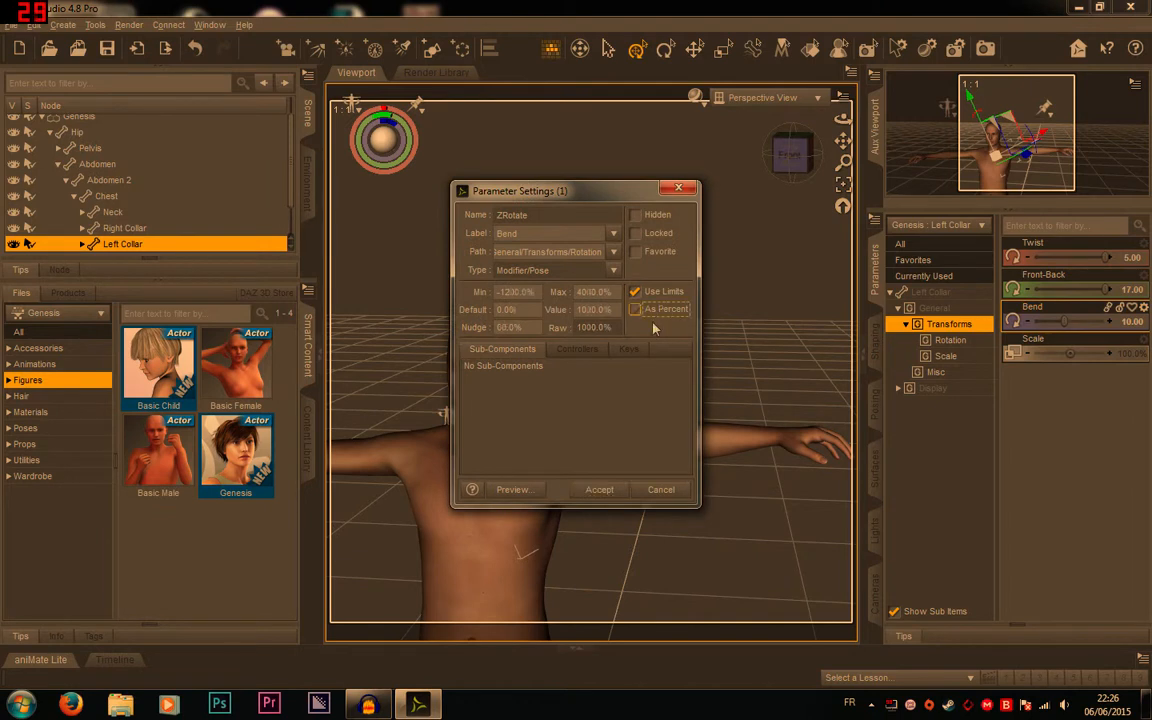
{"action": "left_click", "coordinate": [599, 490]}
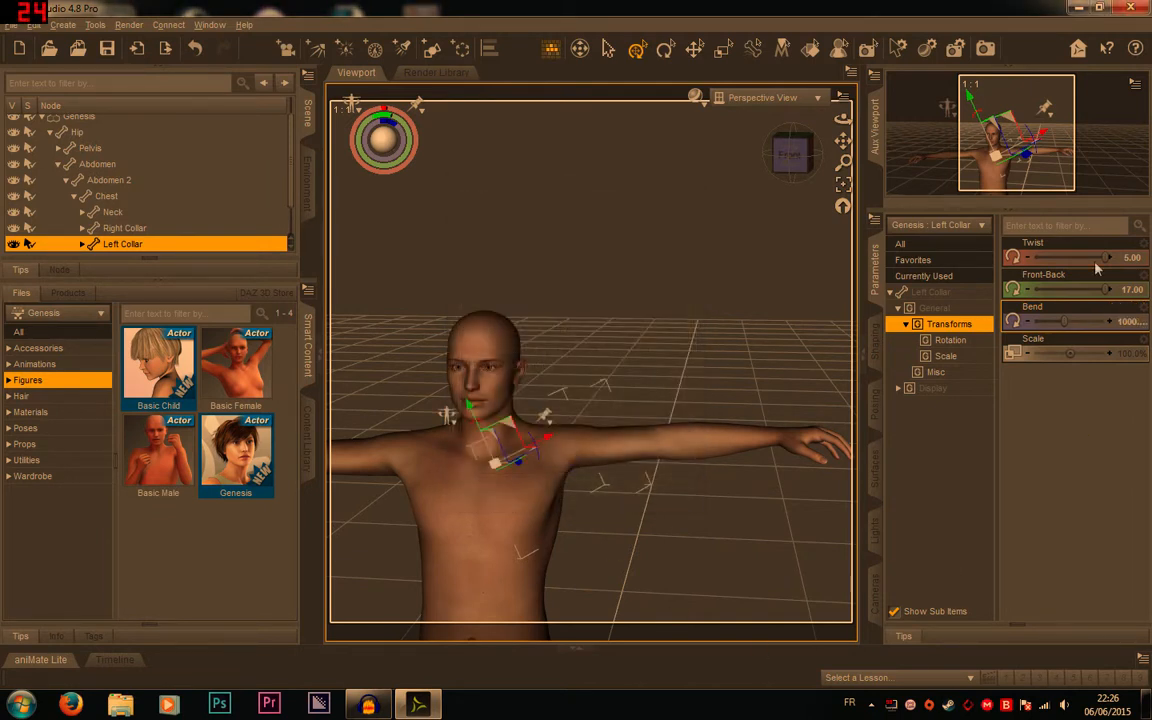
{"action": "left_click_drag", "start_coordinate": [1077, 324], "coordinate": [1080, 353]}
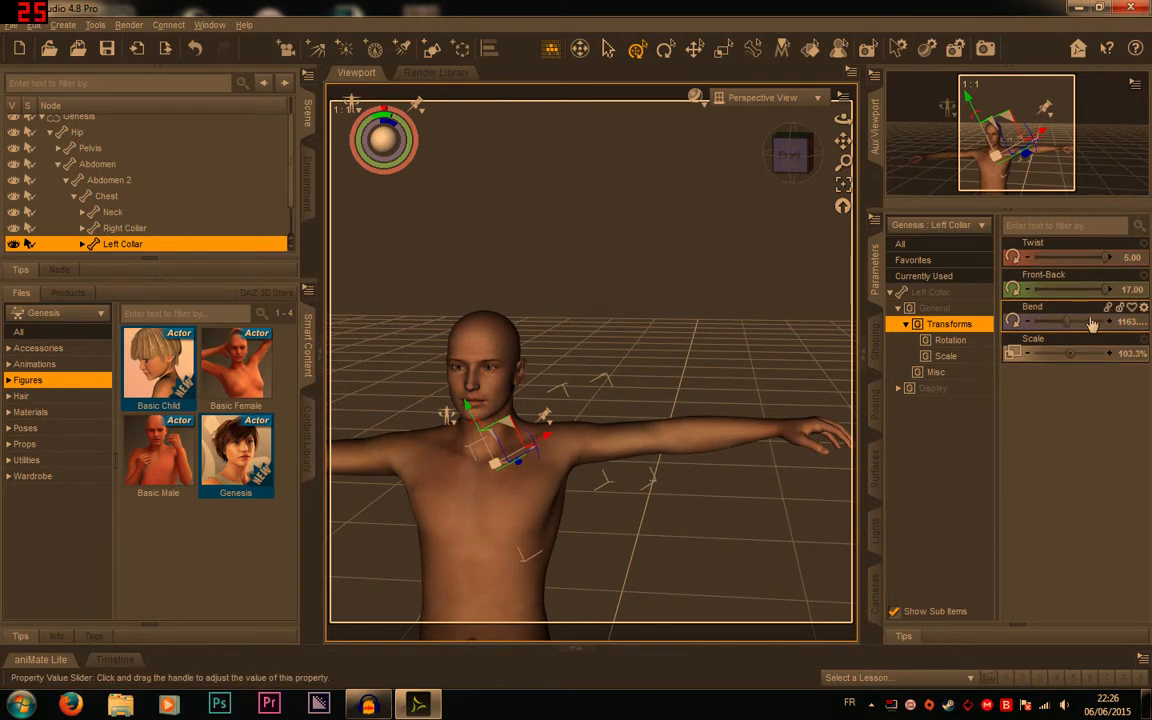
Reset the left collar's Bend and turn off As Percent in its parameter settings.
{"action": "left_click", "coordinate": [1143, 307]}
{"action": "left_click", "coordinate": [1069, 390]}
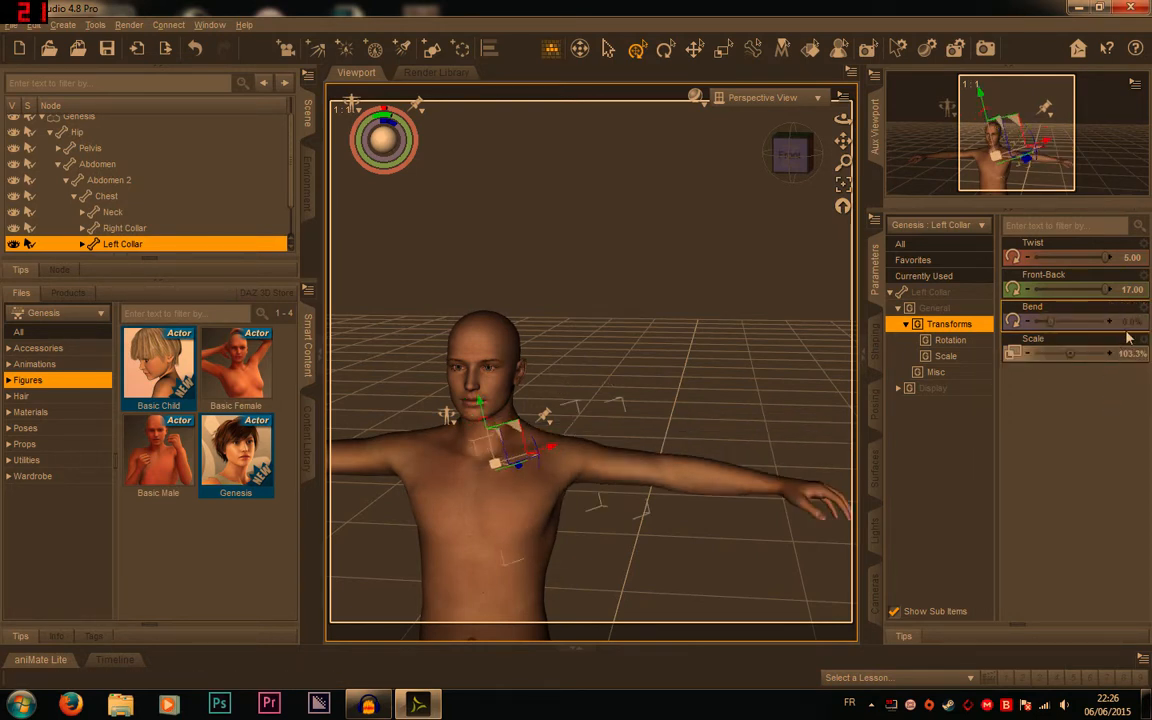
{"action": "left_click", "coordinate": [1143, 307]}
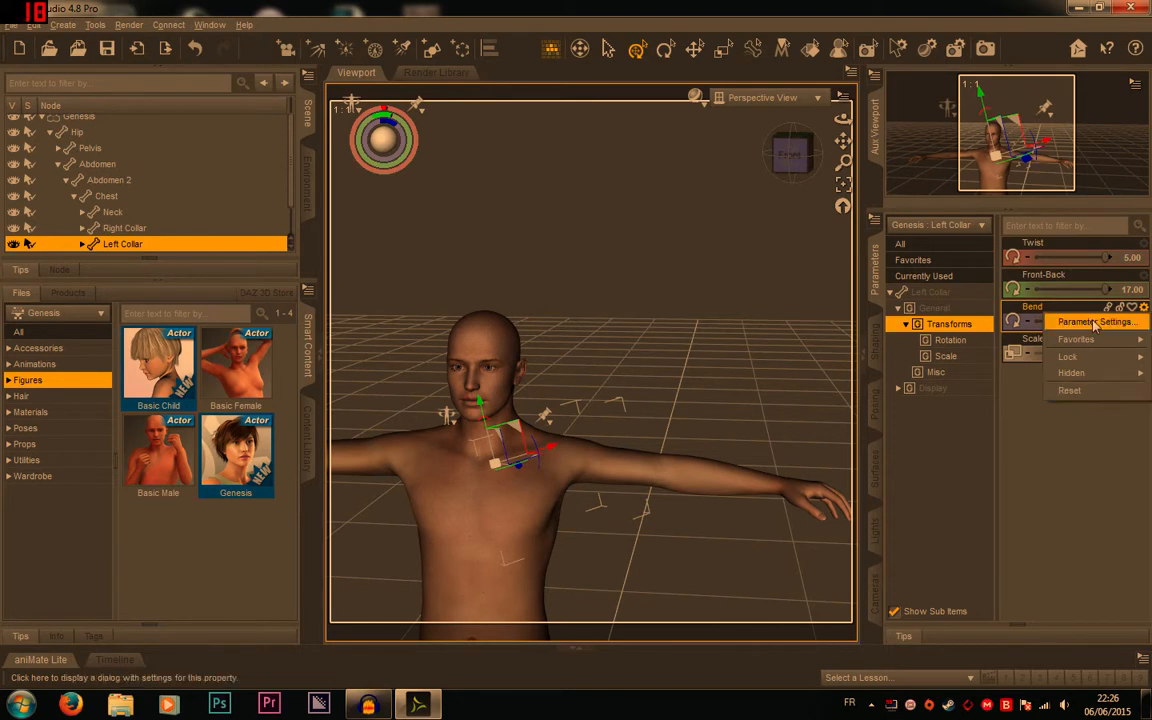
{"action": "left_click", "coordinate": [990, 292]}
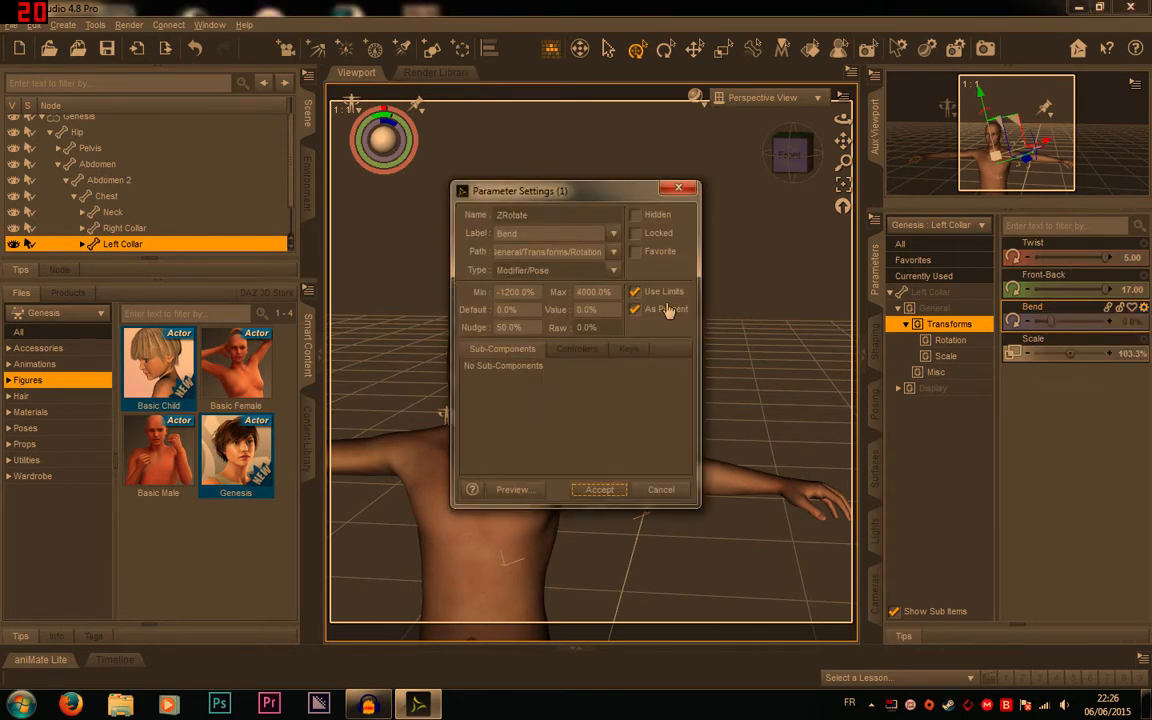
{"action": "left_click", "coordinate": [634, 309]}
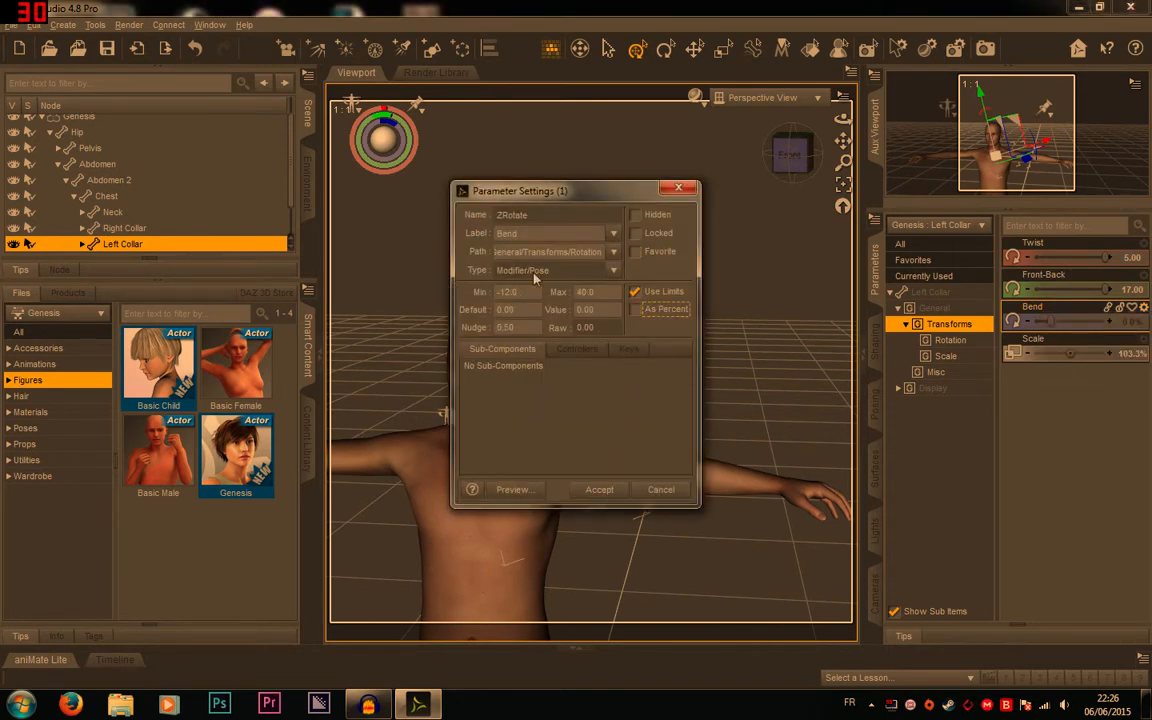
{"action": "left_click", "coordinate": [513, 230]}
{"action": "left_click", "coordinate": [598, 490]}
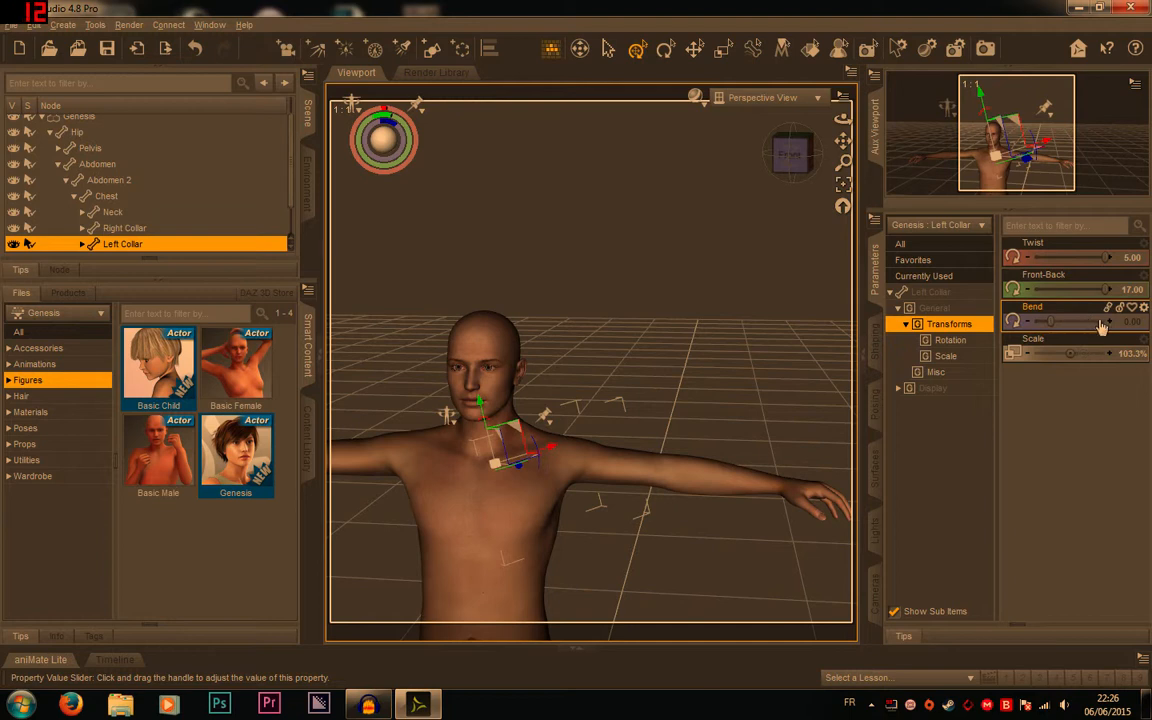
Try the left collar's Bend at 2.77 and reset it.
{"action": "mouse_move", "coordinate": [1104, 327]}
{"action": "left_mouse_down"}
{"action": "mouse_move", "coordinate": [1070, 328]}
{"action": "mouse_move", "coordinate": [1111, 328]}
{"action": "left_mouse_up"}
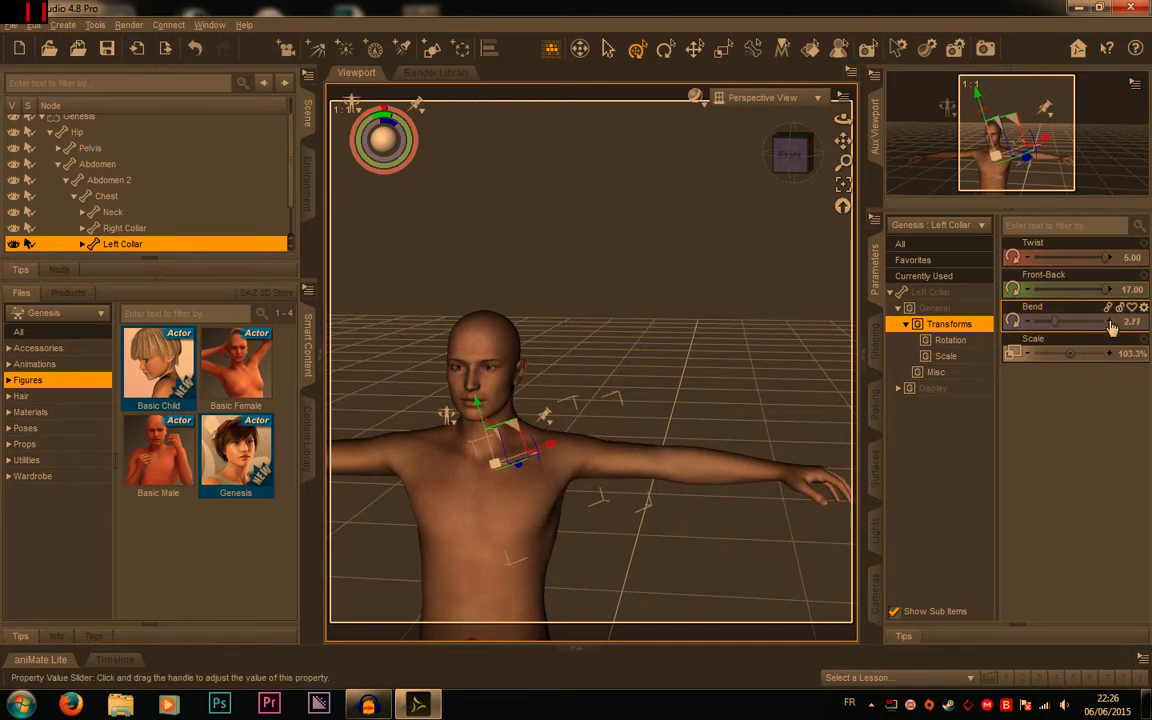
{"action": "left_click_drag", "start_coordinate": [1033, 328], "coordinate": [1080, 328]}
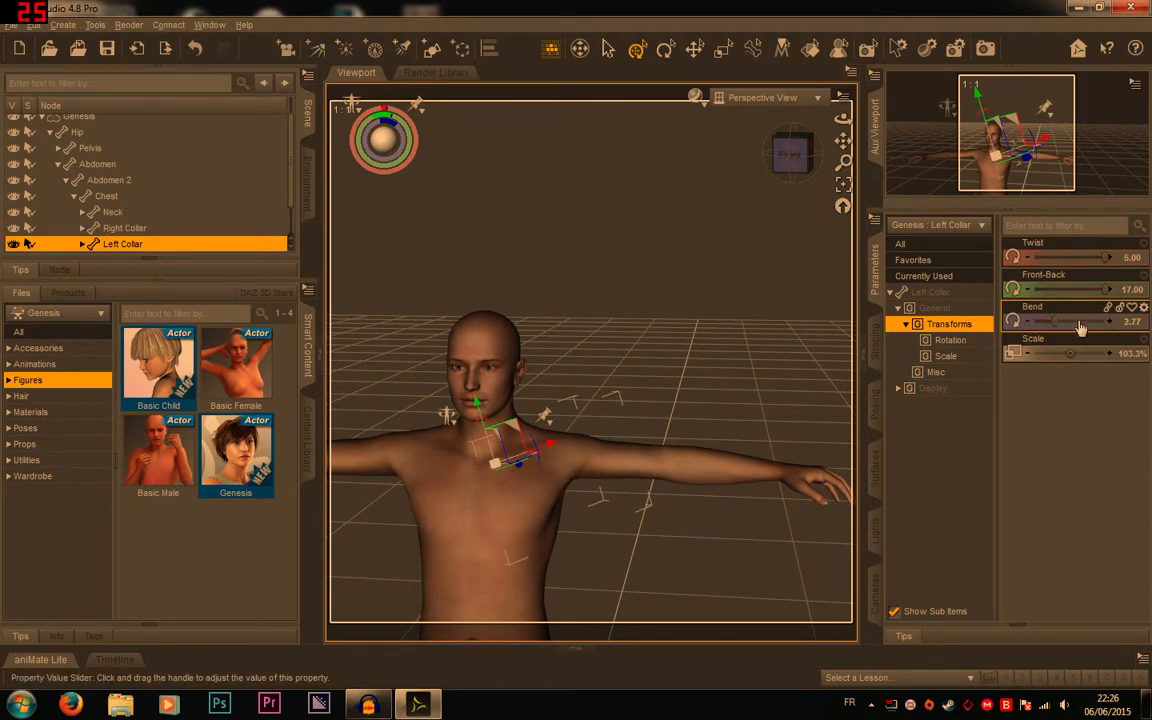
{"action": "left_click", "coordinate": [1144, 310]}
{"action": "left_click", "coordinate": [1067, 368]}
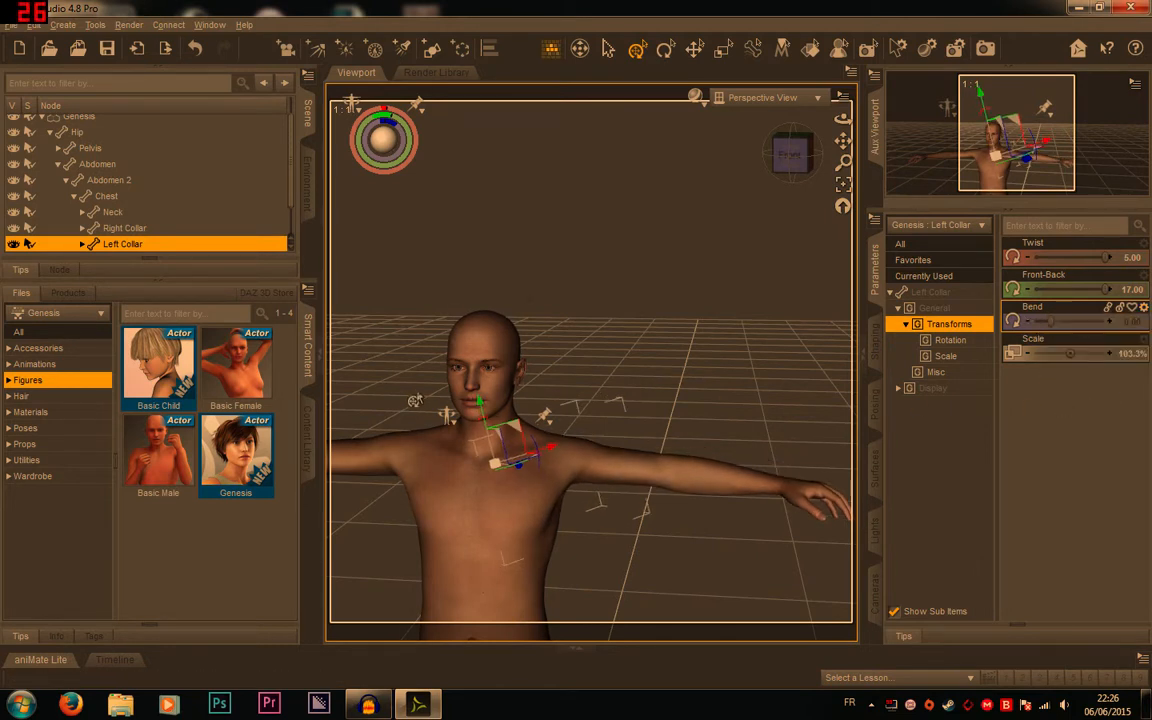
Review the nudge, controllers and keys in the left collar's Bend settings and cancel without editing.
{"action": "left_click", "coordinate": [1144, 308]}
{"action": "left_click", "coordinate": [1113, 326]}
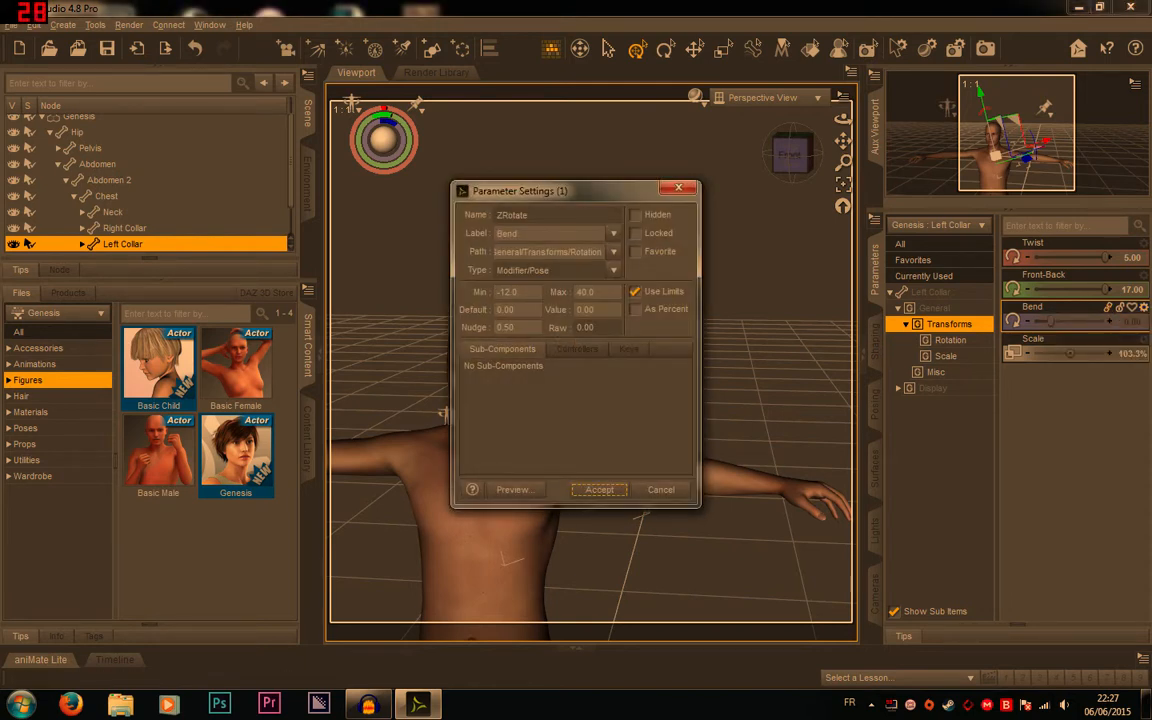
{"action": "left_click", "coordinate": [504, 327]}
{"action": "left_click", "coordinate": [577, 349]}
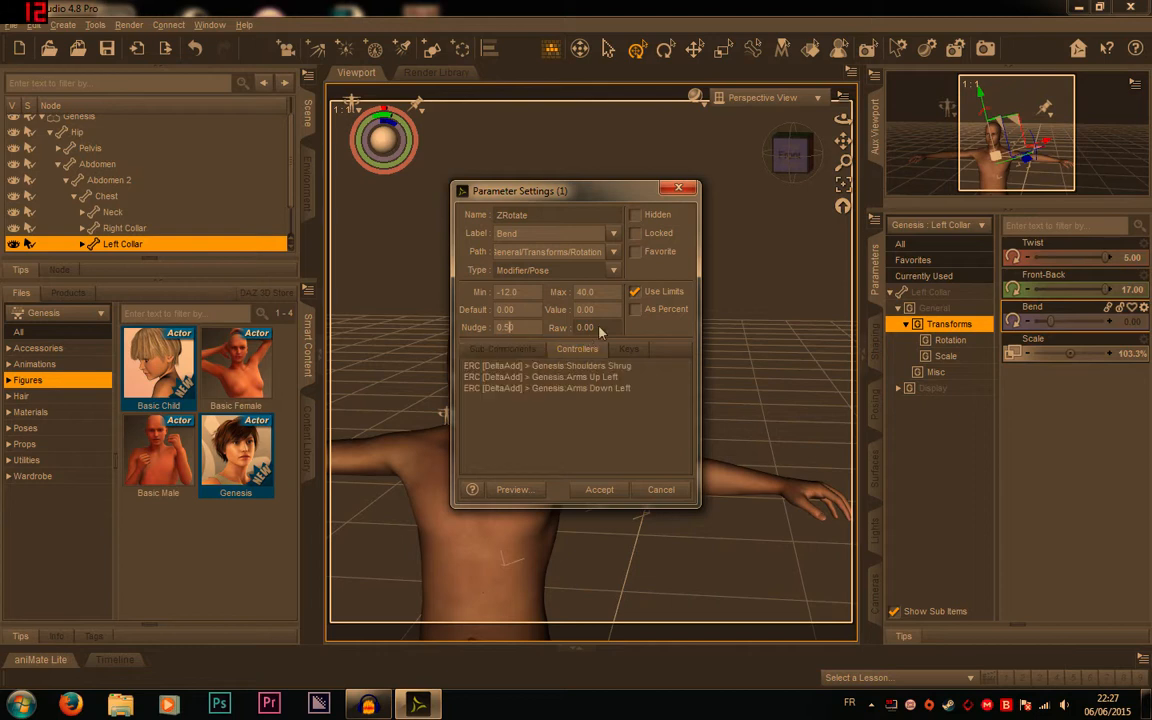
{"action": "left_click", "coordinate": [628, 349]}
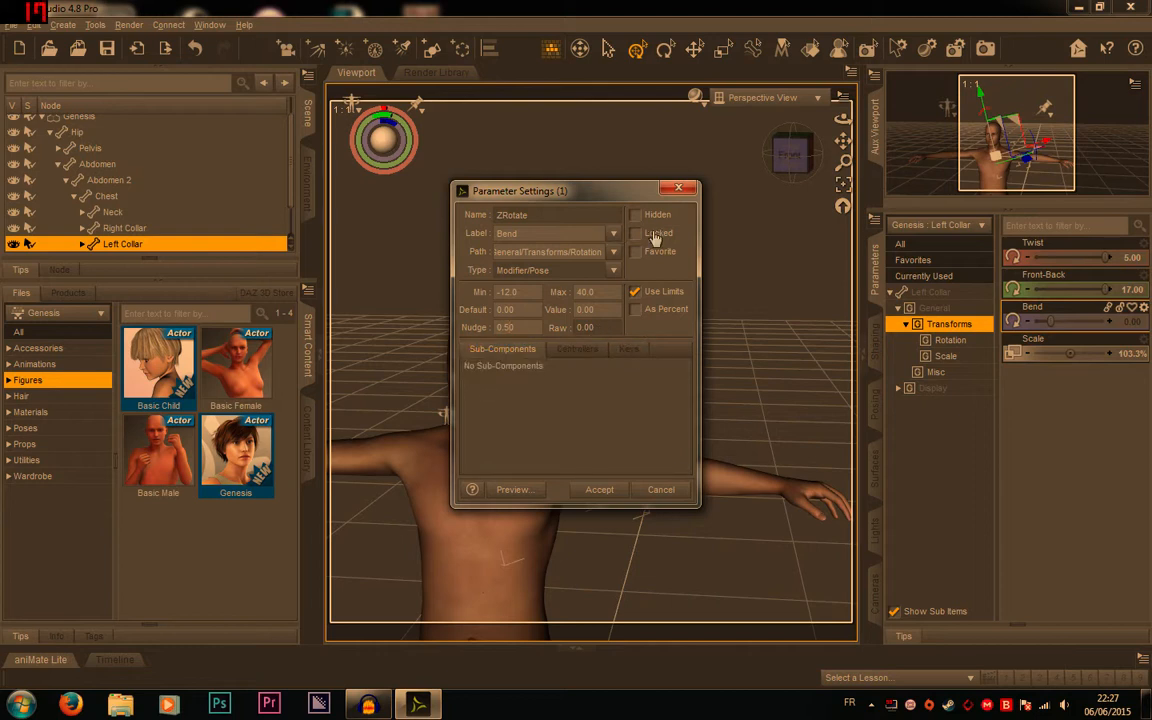
{"action": "left_click", "coordinate": [658, 490]}
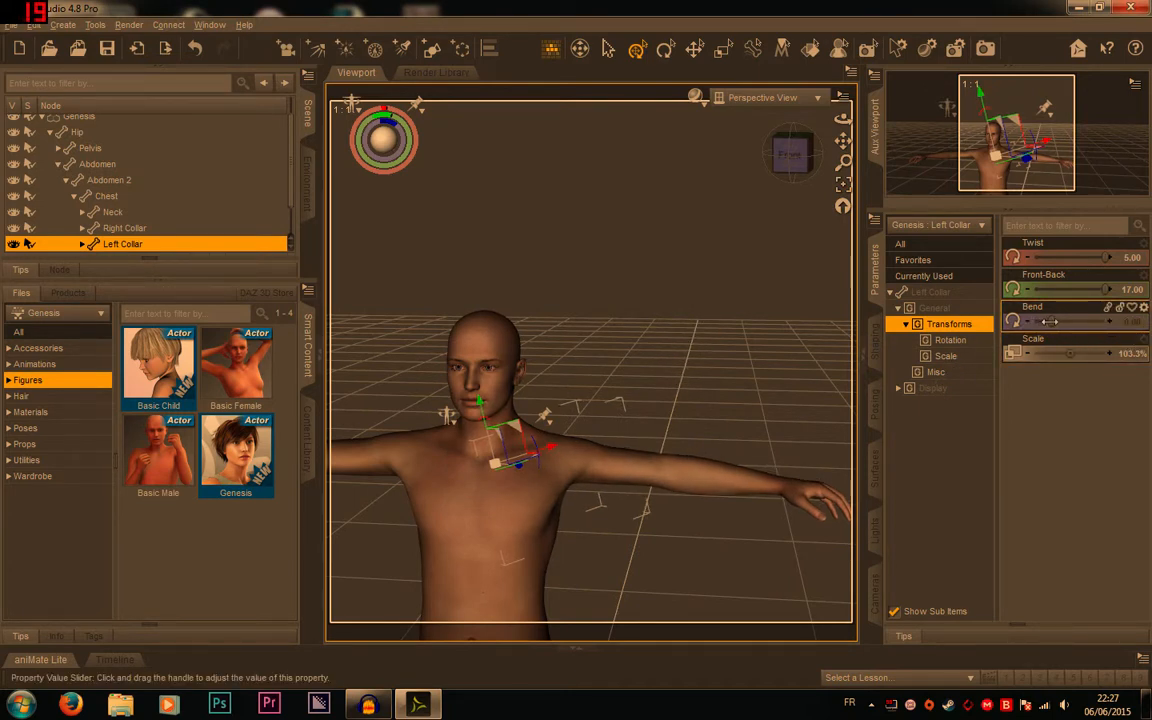
Try raising the left collar's Bend to about 21 and reset it.
{"action": "left_click_drag", "start_coordinate": [1047, 321], "coordinate": [1145, 320]}
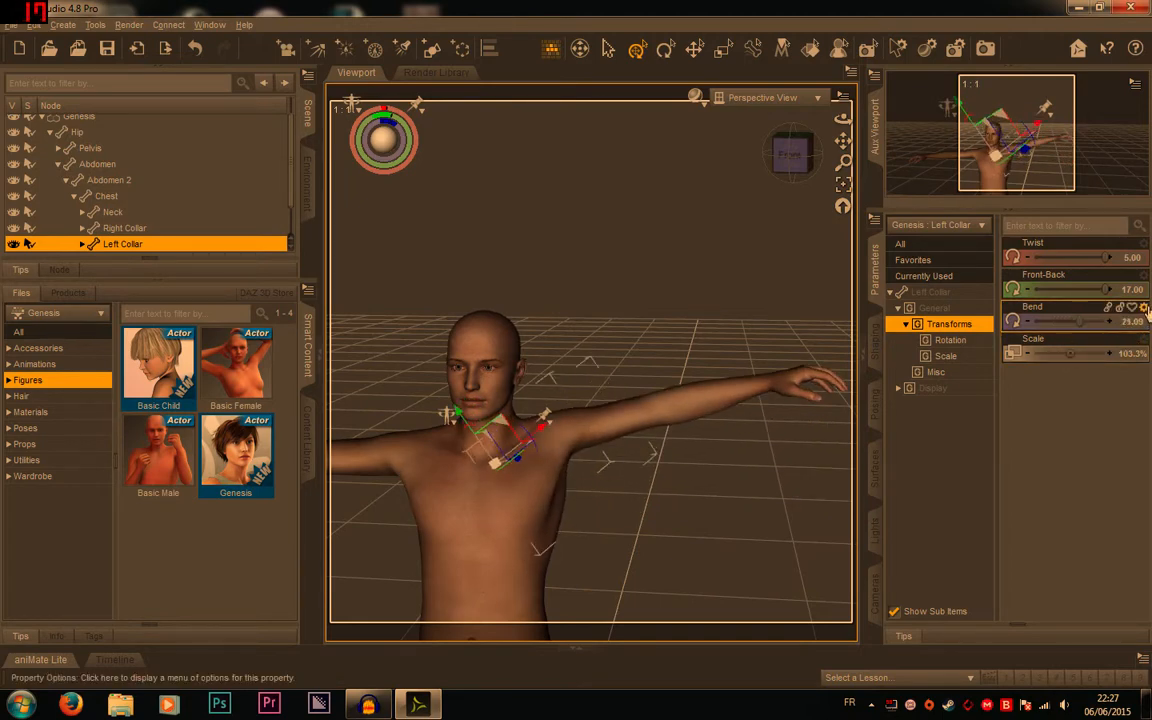
{"action": "left_click", "coordinate": [1143, 307]}
{"action": "left_click", "coordinate": [1060, 388]}
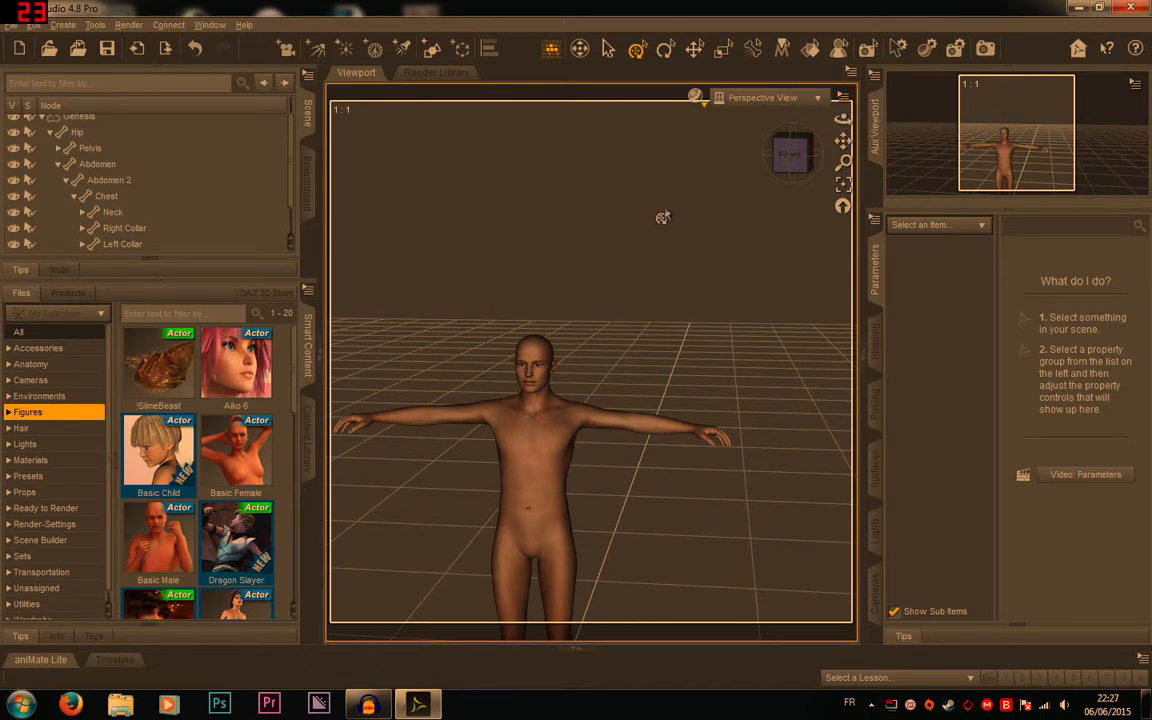
{"action": "scroll", "coordinate": [612, 381], "scroll_direction": "down", "scroll_amount": 3}
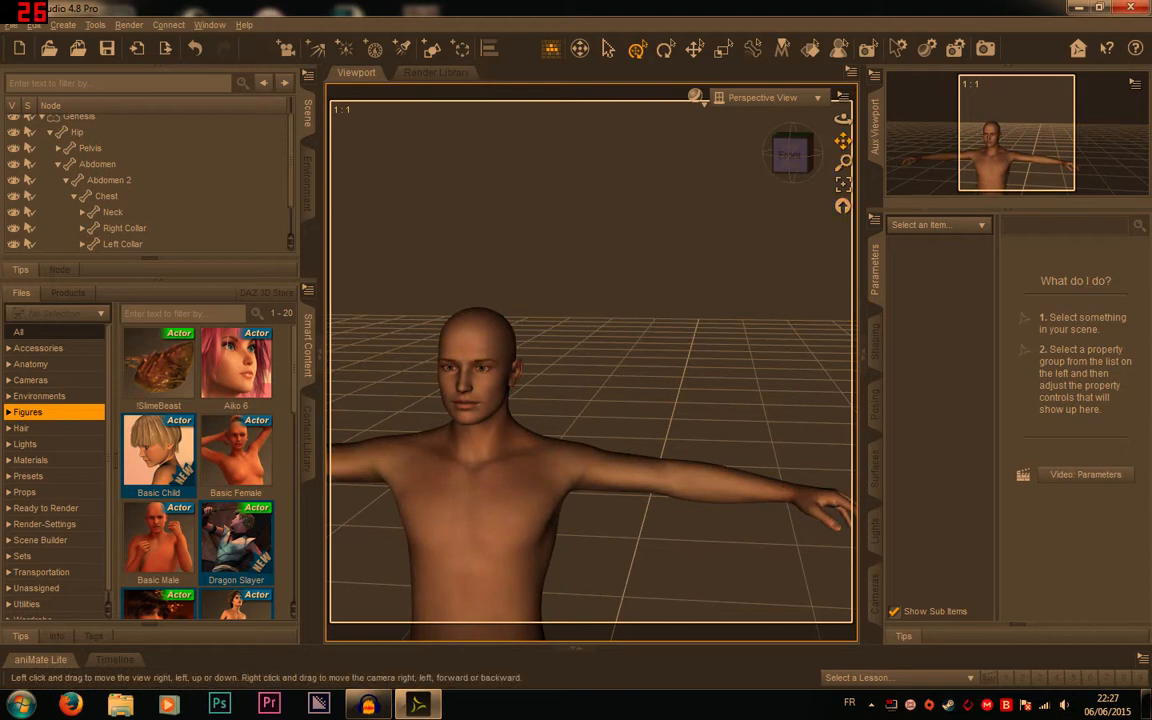
{"action": "left_click_drag", "start_coordinate": [843, 145], "coordinate": [843, 142]}
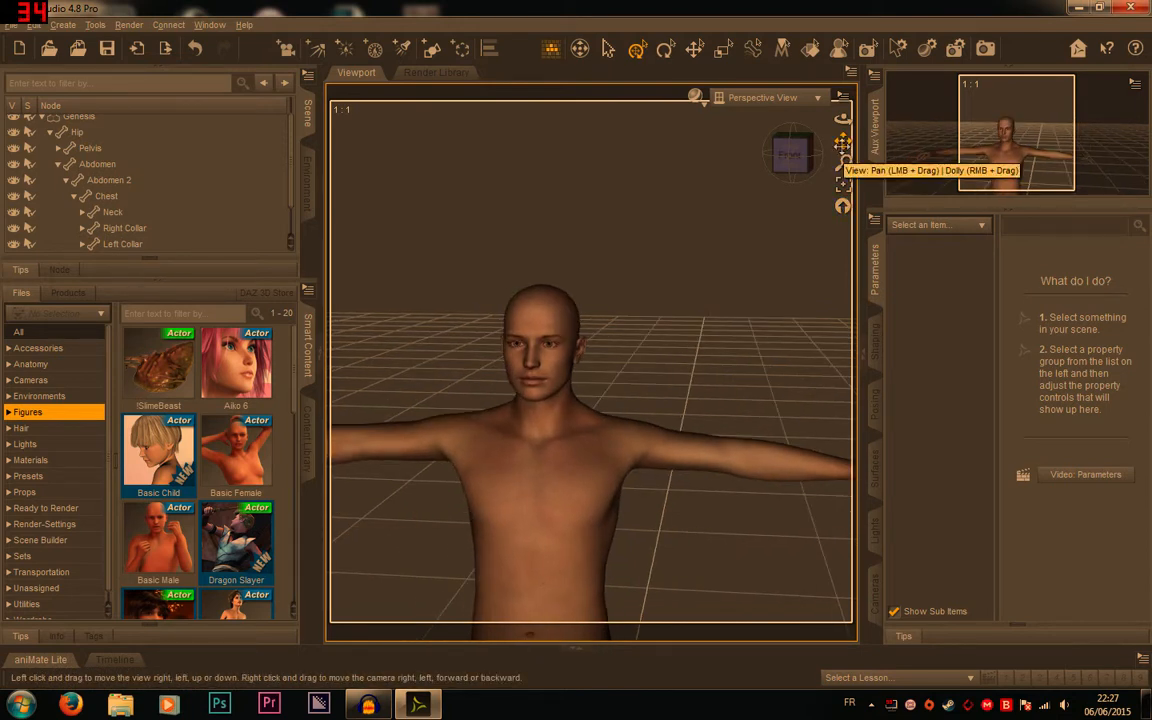